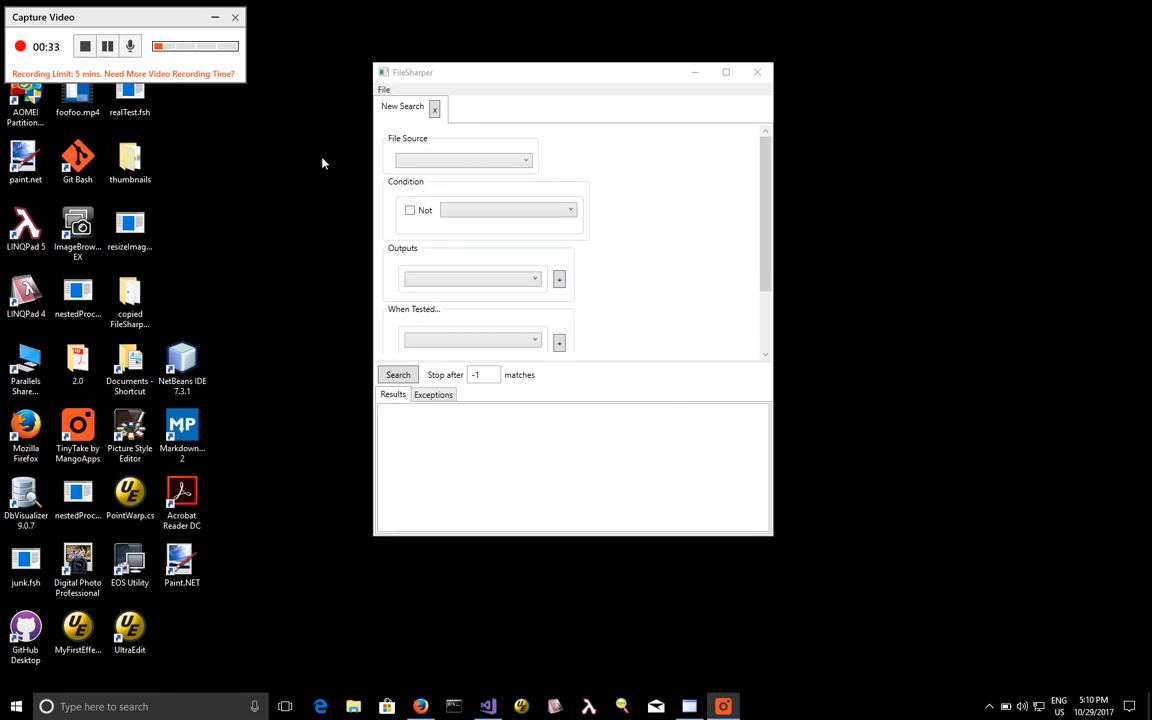
Set the file source to Directory Search with the file pattern *.jpg.
{"action": "left_click", "coordinate": [447, 163]}
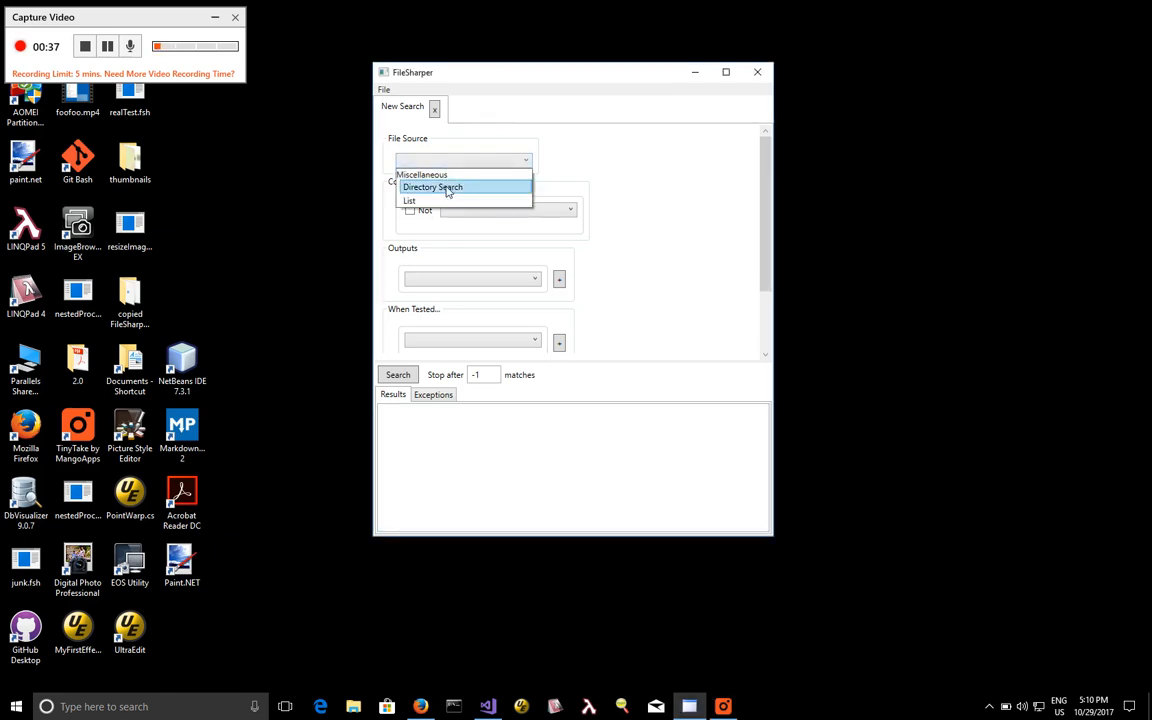
{"action": "left_click", "coordinate": [447, 189]}
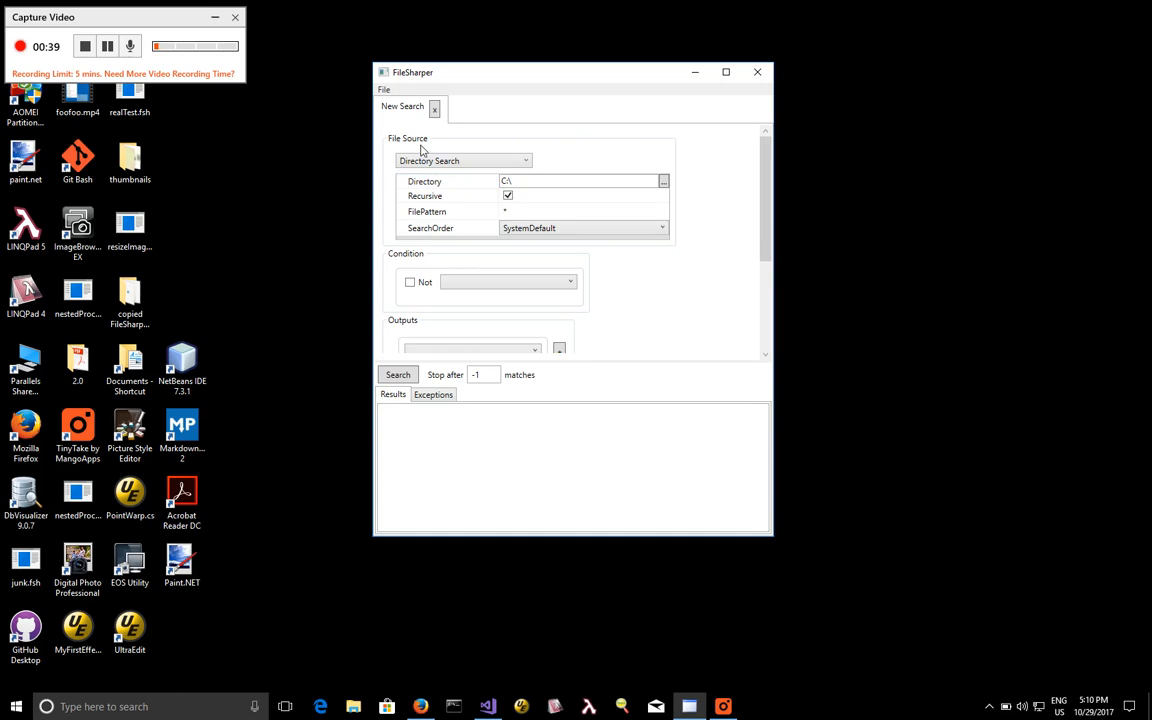
{"action": "left_click", "coordinate": [530, 211]}
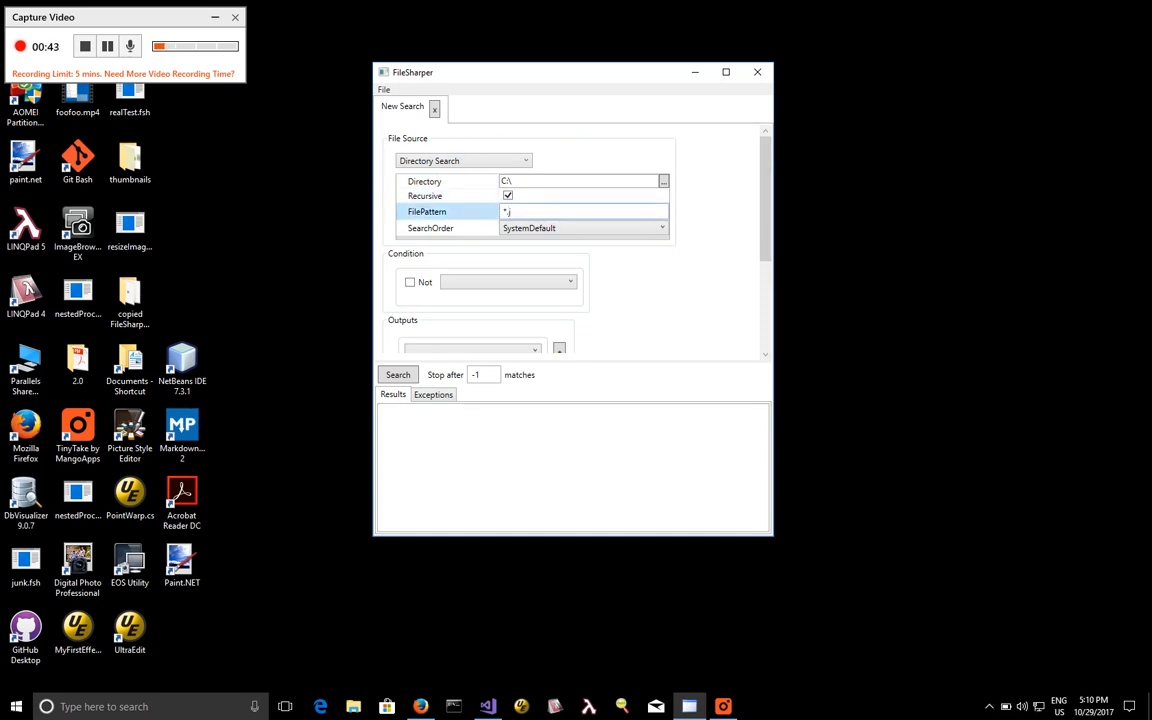
{"action": "type", "text": ".jpg"}
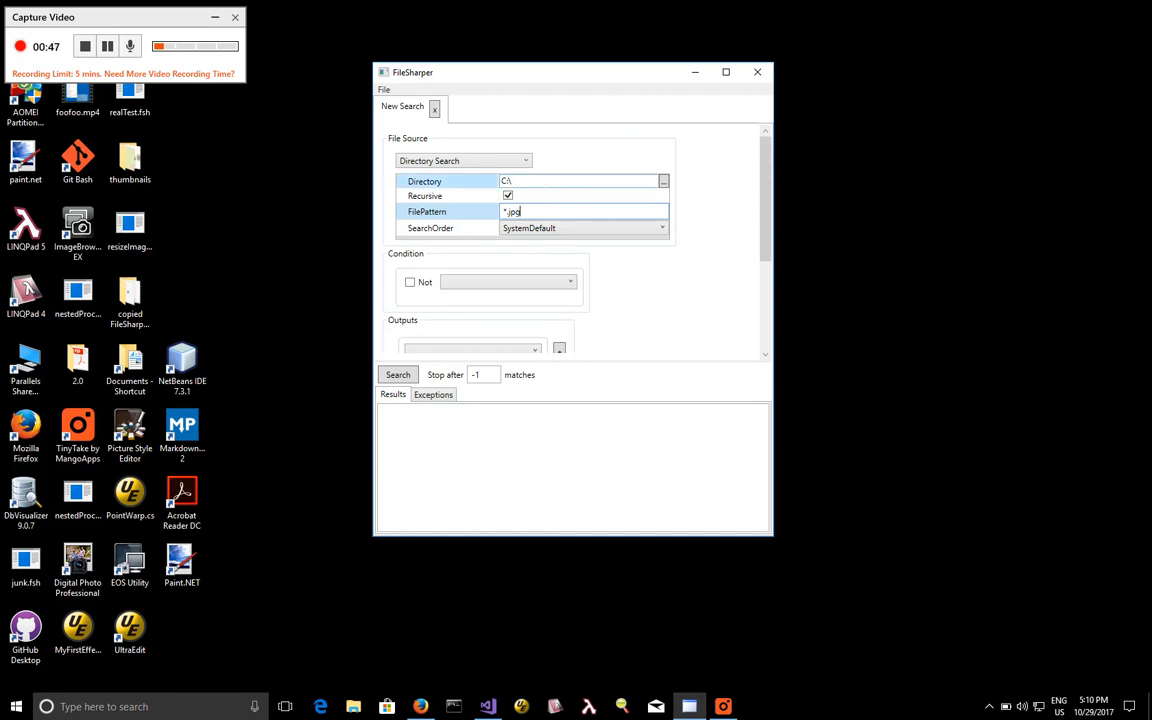
{"action": "left_click", "coordinate": [520, 182]}
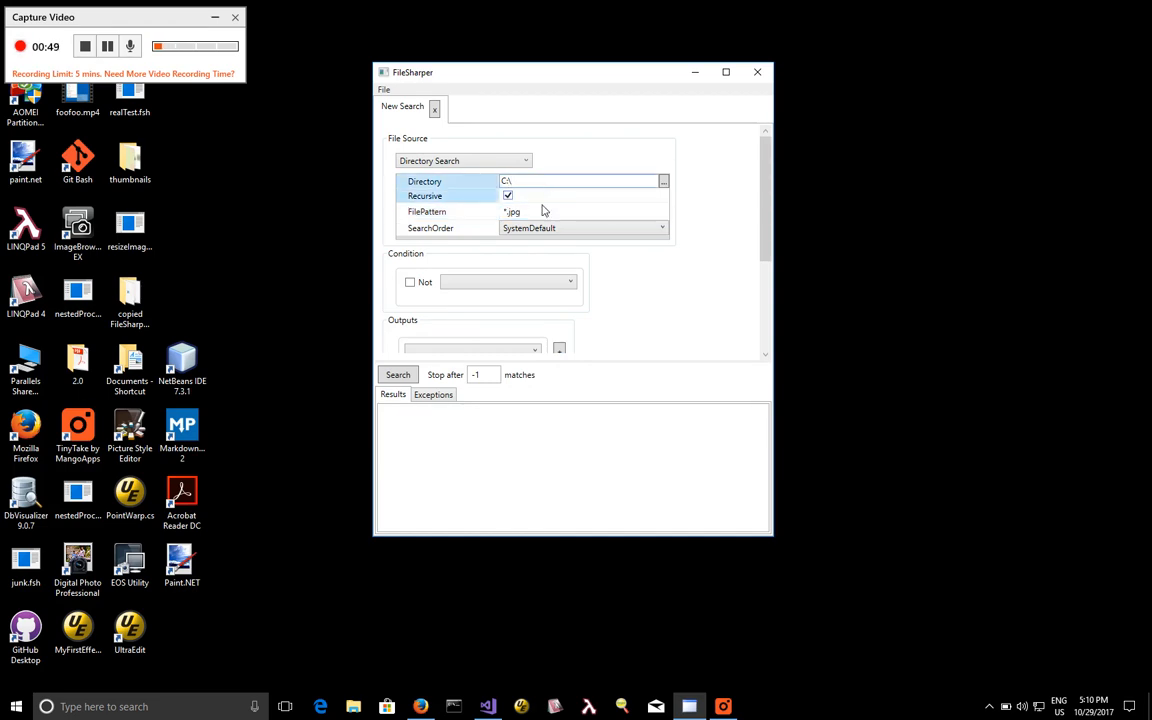
Add an Image Size condition matching images whose width is GreaterThan 100.
{"action": "left_click", "coordinate": [542, 289]}
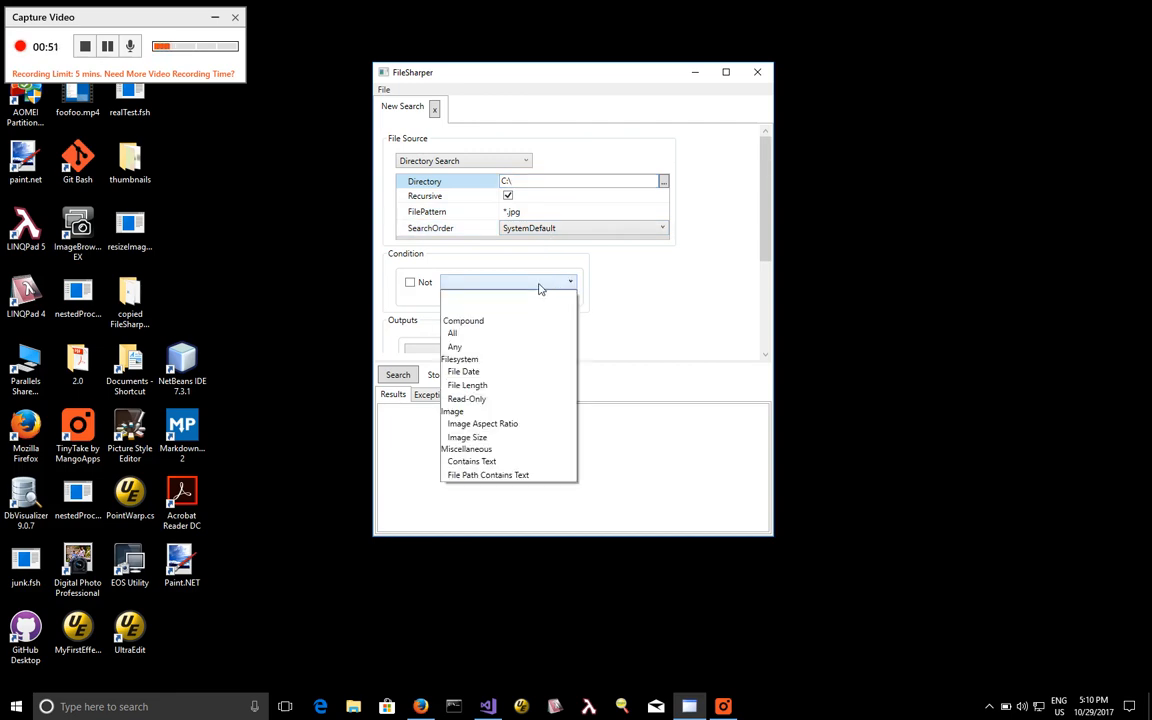
{"action": "left_click", "coordinate": [500, 437]}
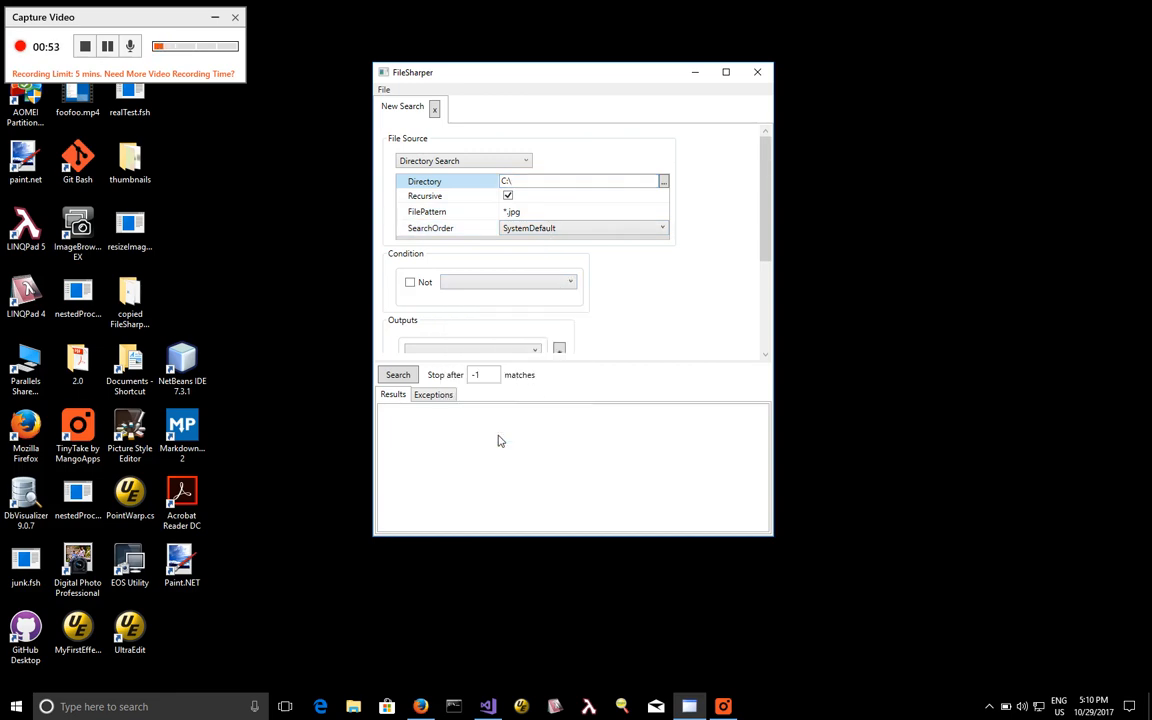
{"action": "left_click", "coordinate": [540, 326]}
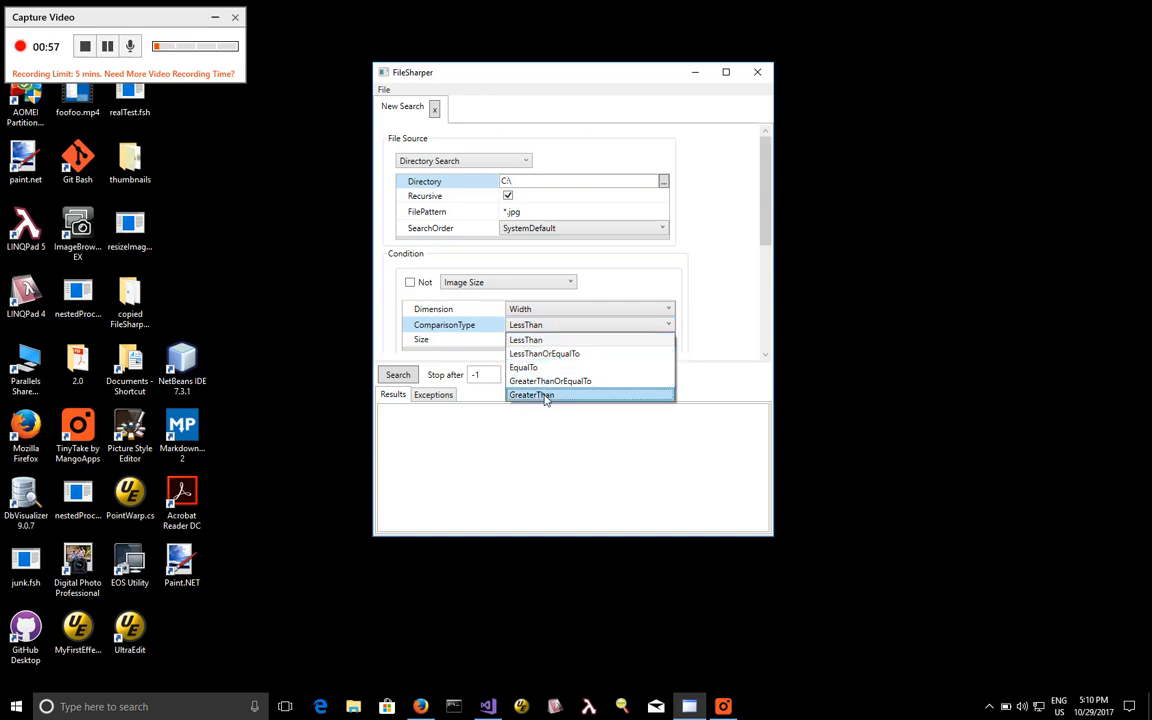
{"action": "left_click", "coordinate": [544, 394]}
{"action": "left_click", "coordinate": [540, 339]}
{"action": "type", "text": "100"}
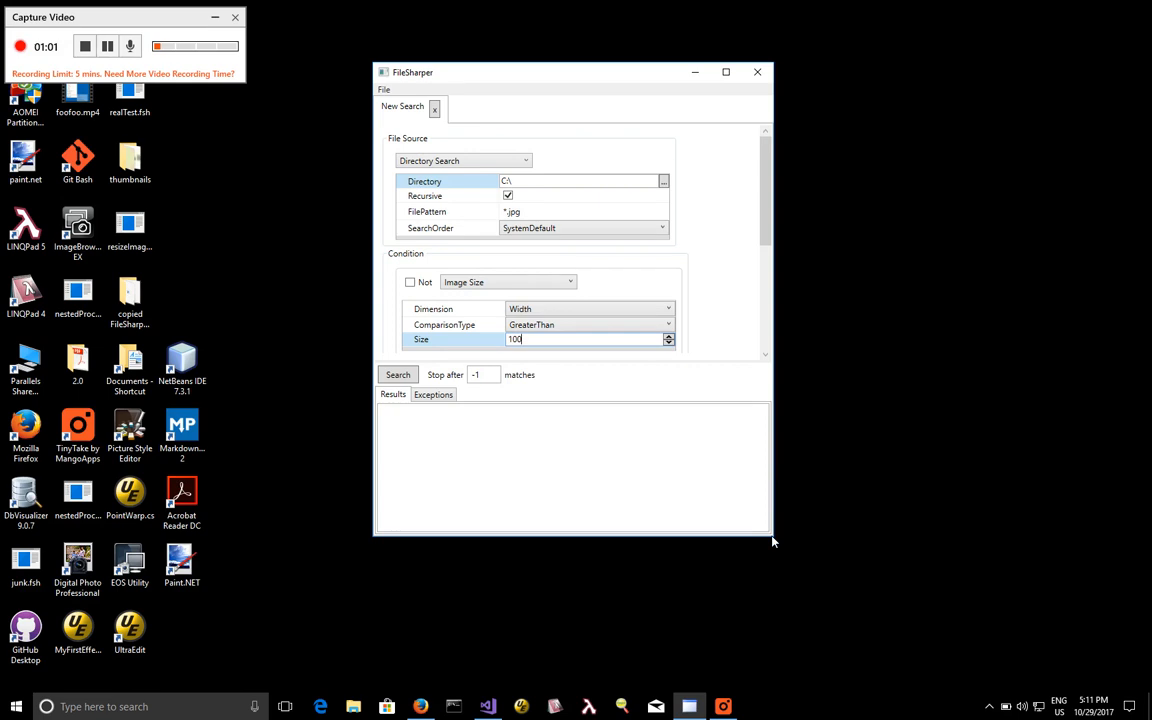
Enlarge the FileSharper window and add File Length as an output of the search.
{"action": "left_click_drag", "start_coordinate": [779, 545], "coordinate": [830, 640]}
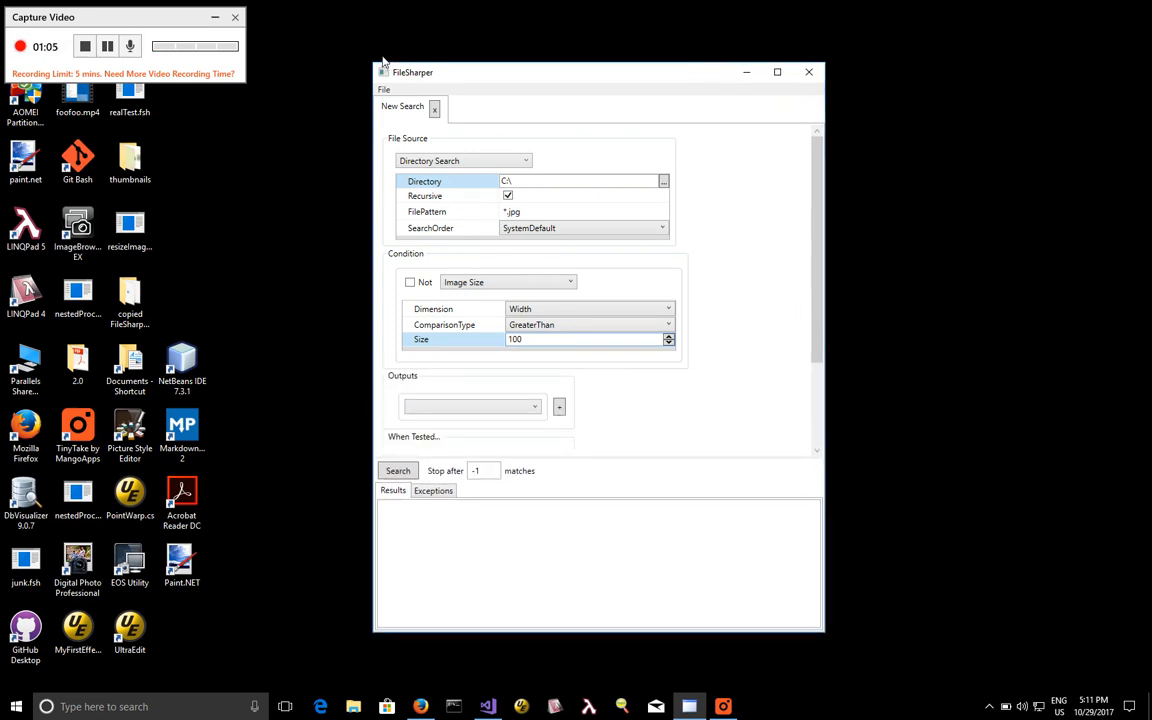
{"action": "left_click_drag", "start_coordinate": [358, 39], "coordinate": [309, 15]}
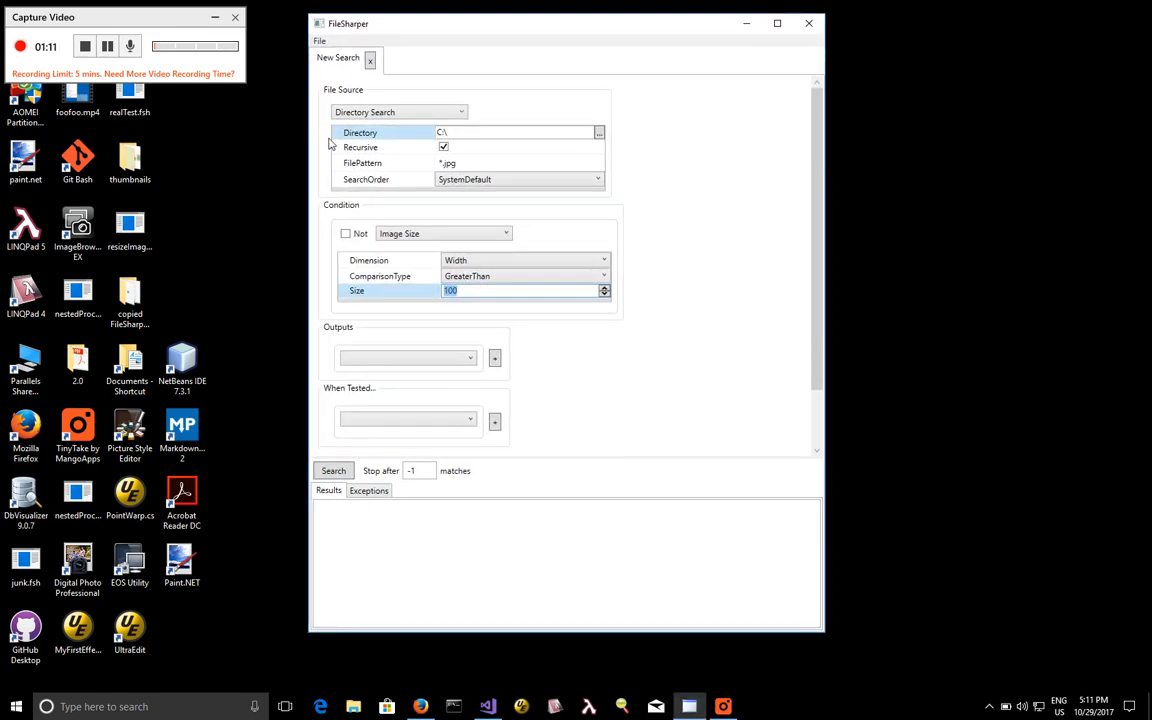
{"action": "left_click", "coordinate": [422, 363]}
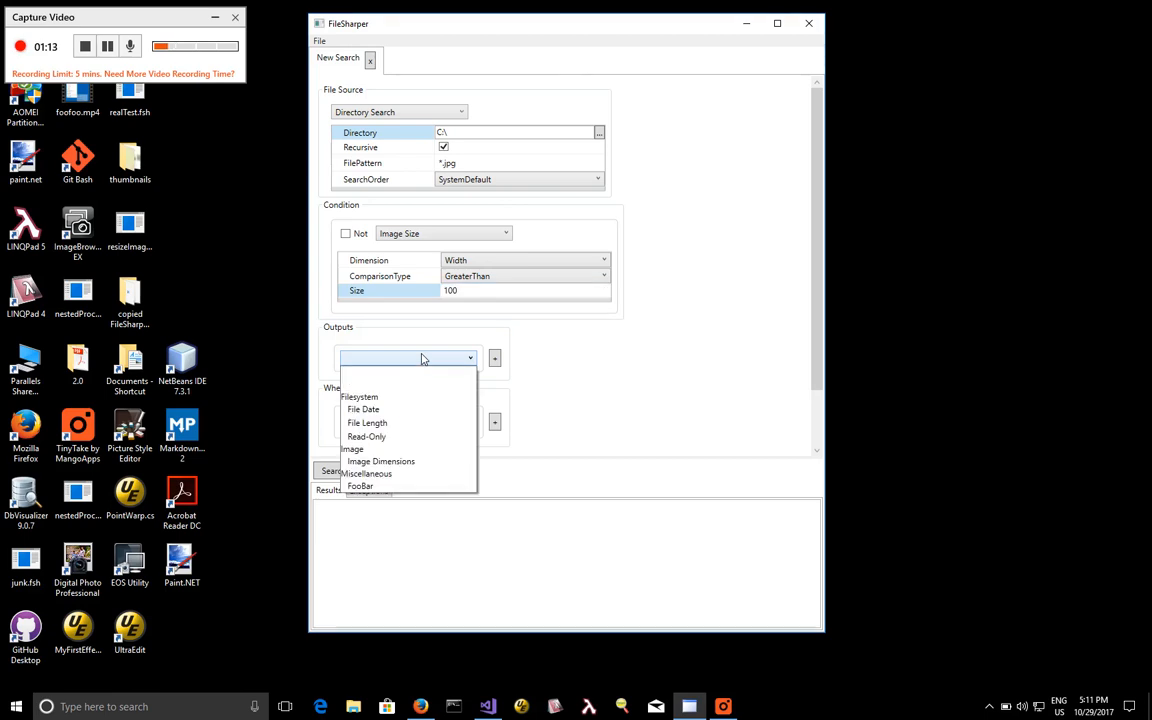
{"action": "left_click", "coordinate": [397, 425]}
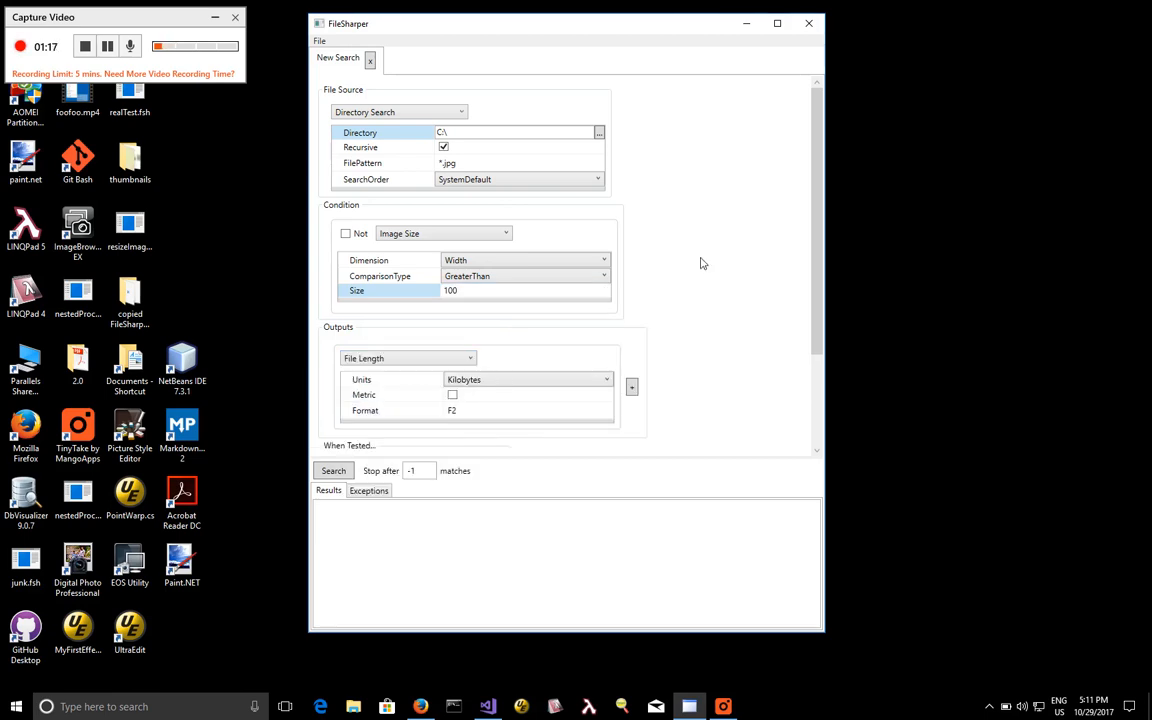
Add an Export resized image action to run when a file is matched.
{"action": "left_click_drag", "start_coordinate": [820, 176], "coordinate": [837, 343]}
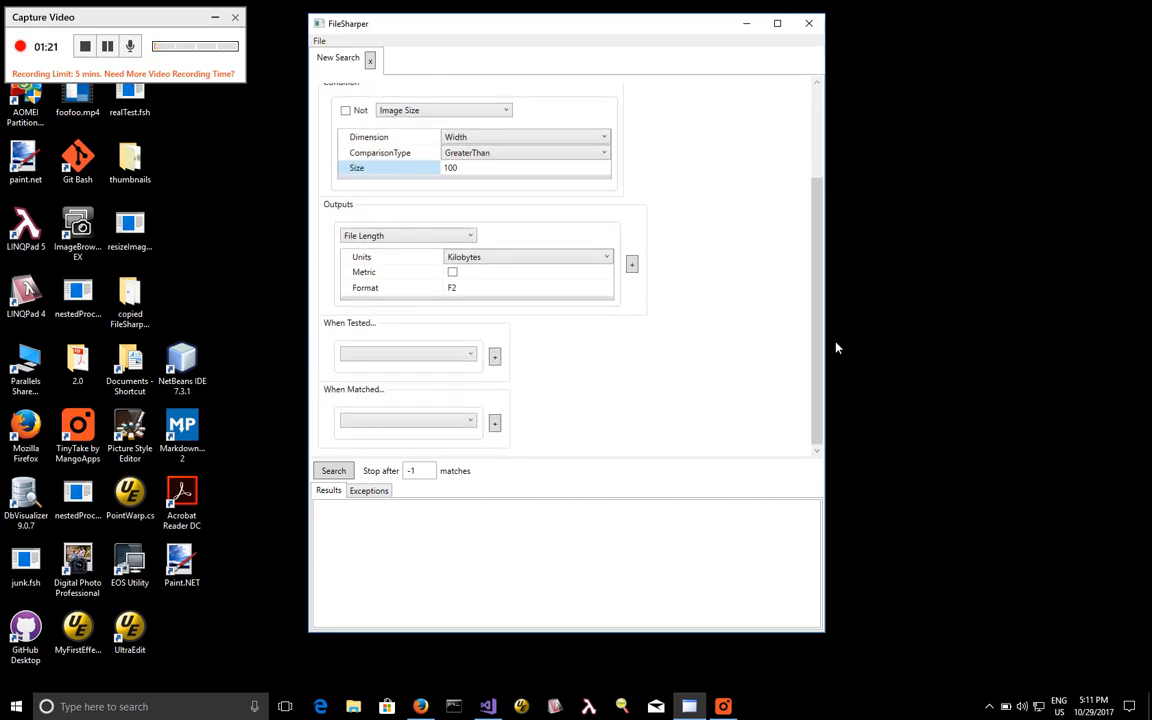
{"action": "left_click", "coordinate": [482, 259]}
{"action": "left_click", "coordinate": [417, 421]}
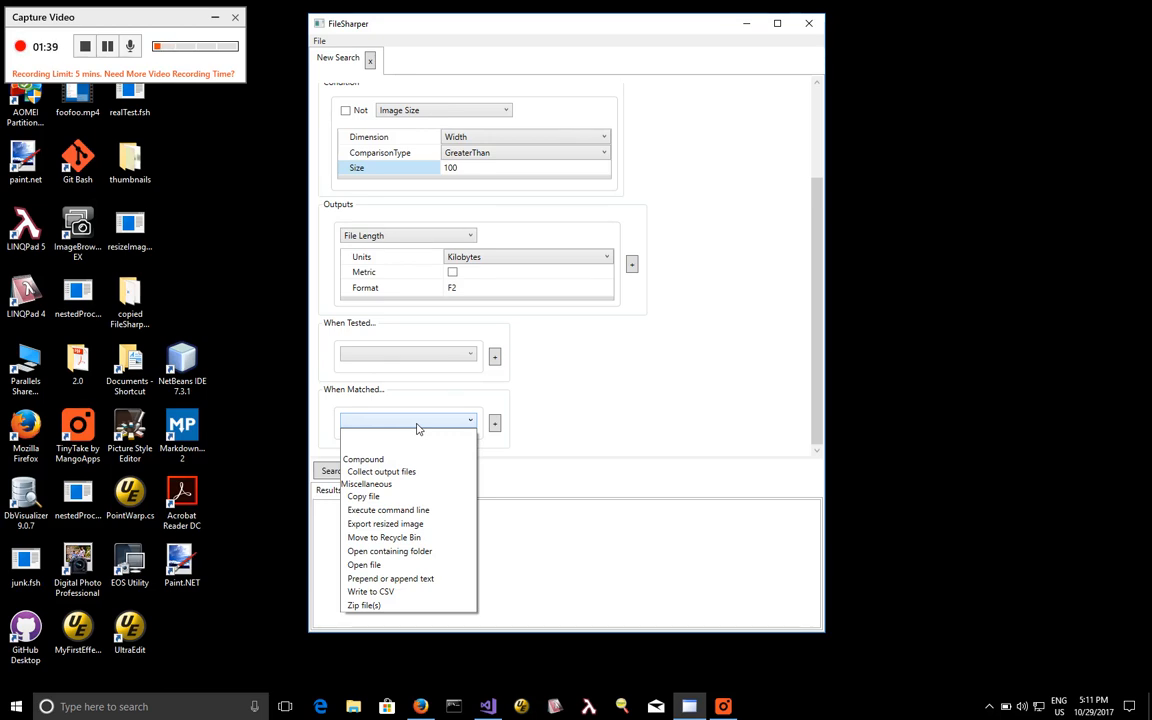
{"action": "left_click", "coordinate": [407, 528]}
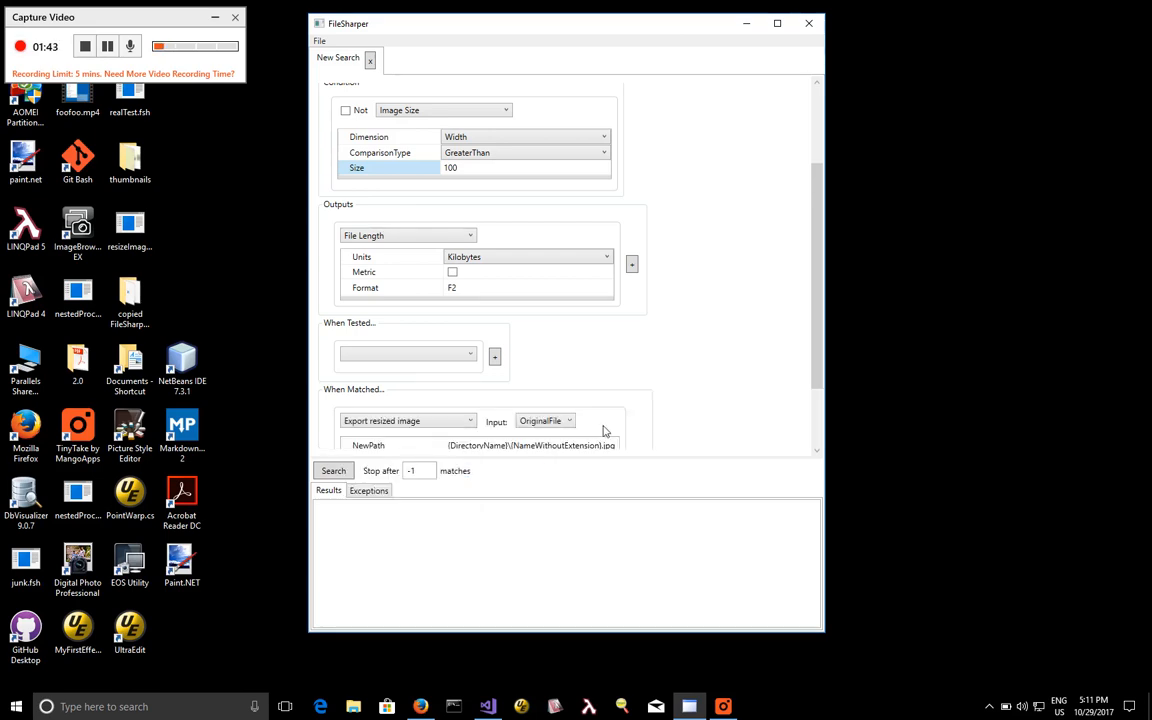
{"action": "left_click_drag", "start_coordinate": [816, 342], "coordinate": [818, 438]}
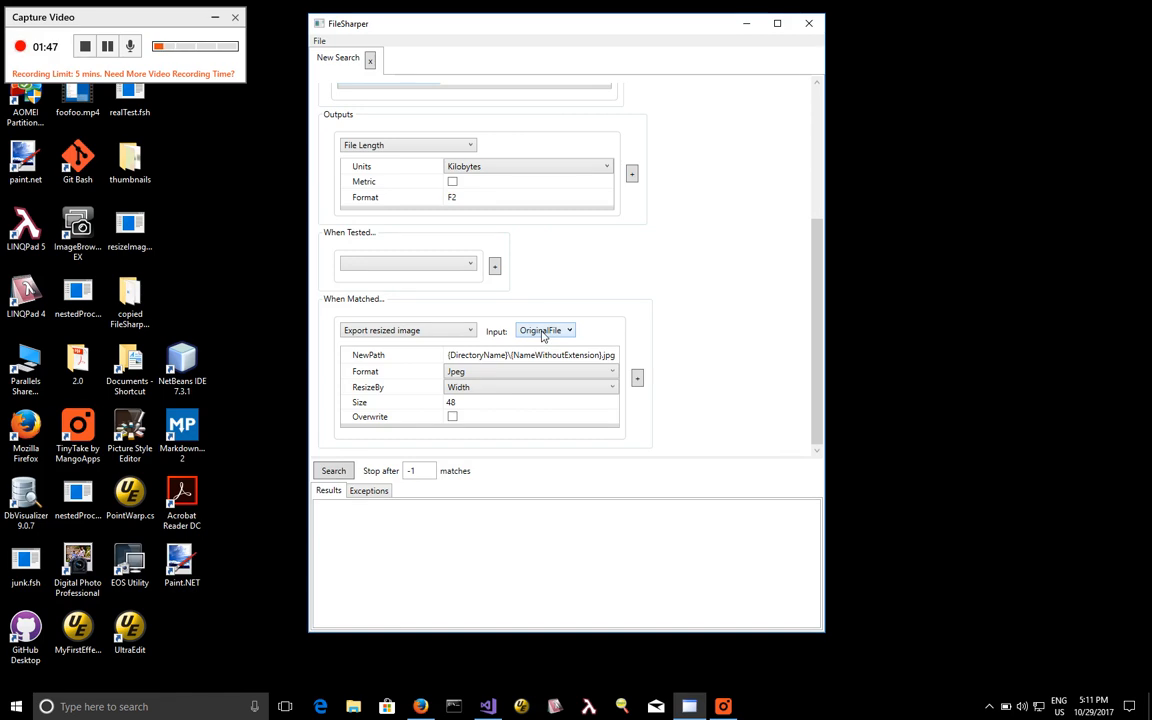
Set the resized image's new path to {Desktop}\thumbnails\{NameWithoutExtension}_48.jpg.
{"action": "left_click", "coordinate": [474, 376]}
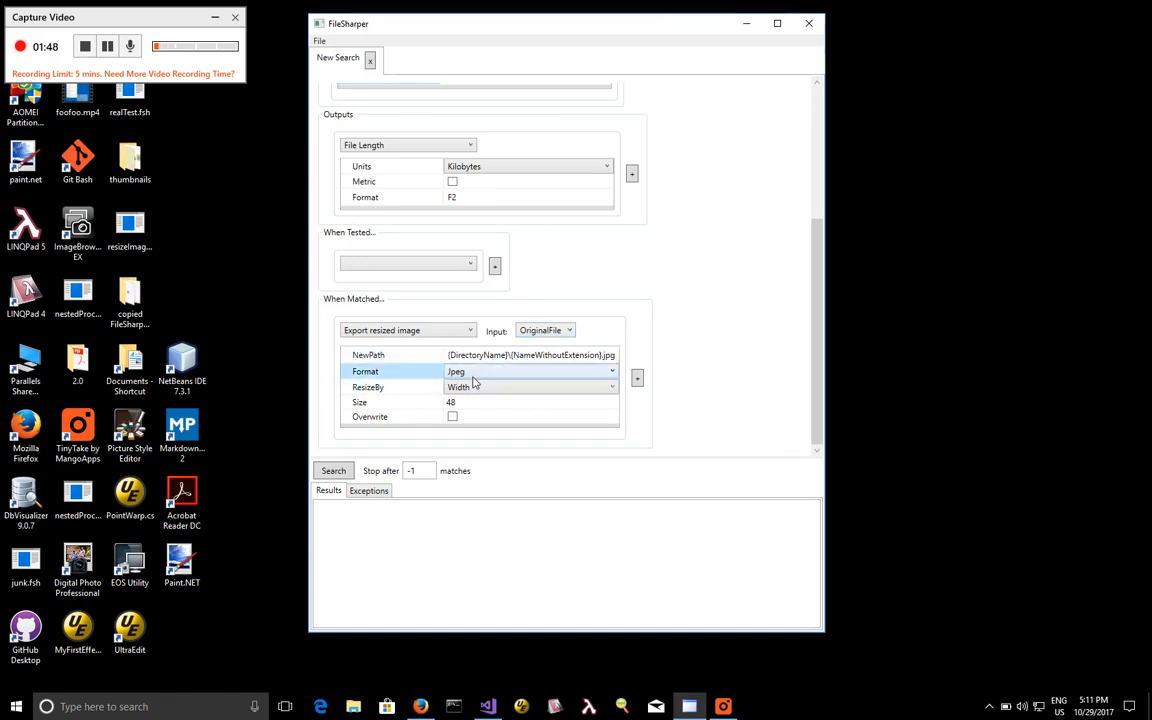
{"action": "double_click", "coordinate": [489, 355]}
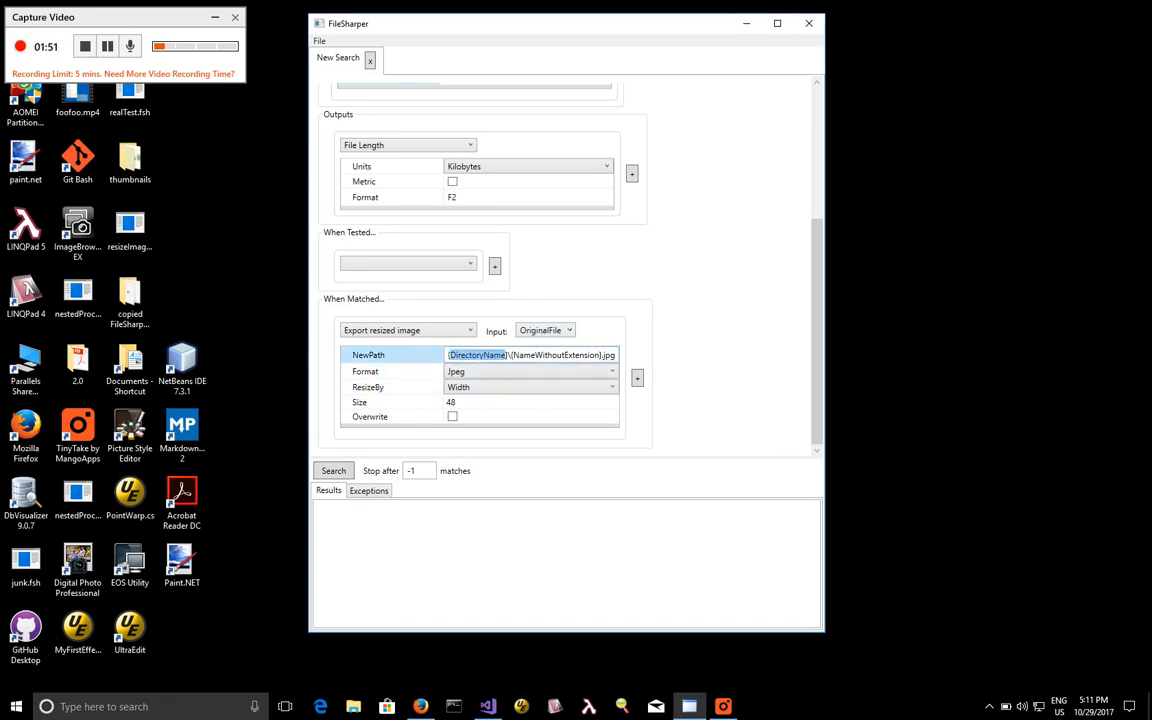
{"action": "type", "text": "D"}
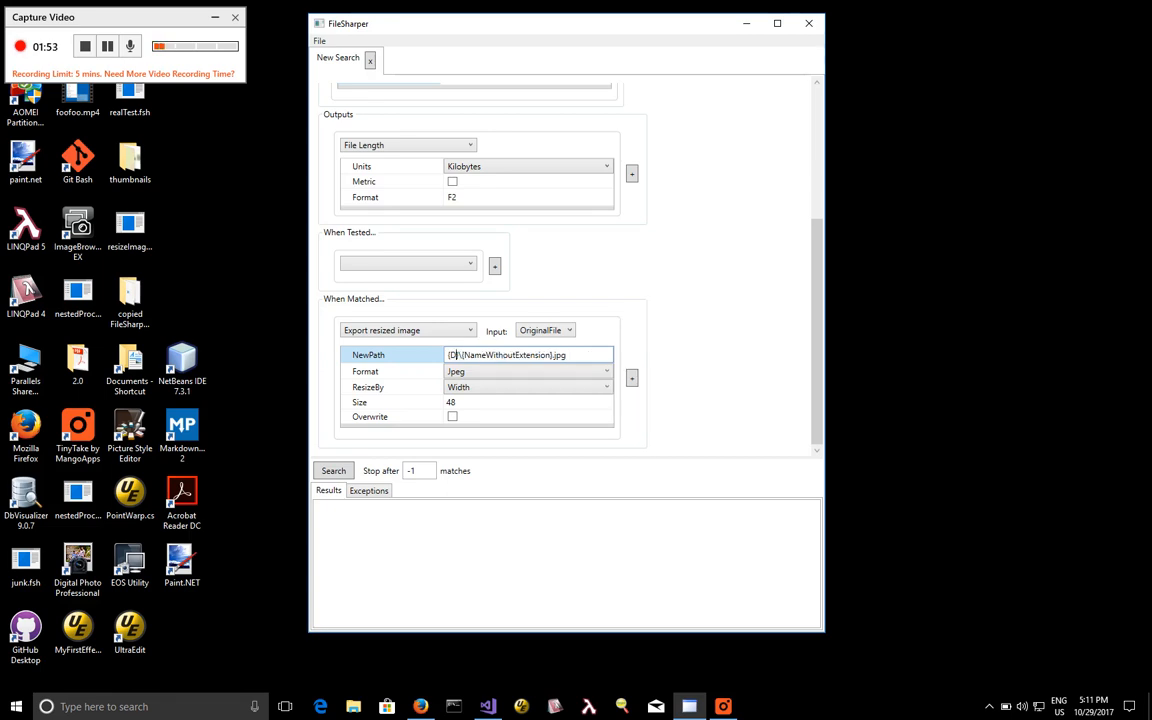
{"action": "type", "text": "esktop}\\"}
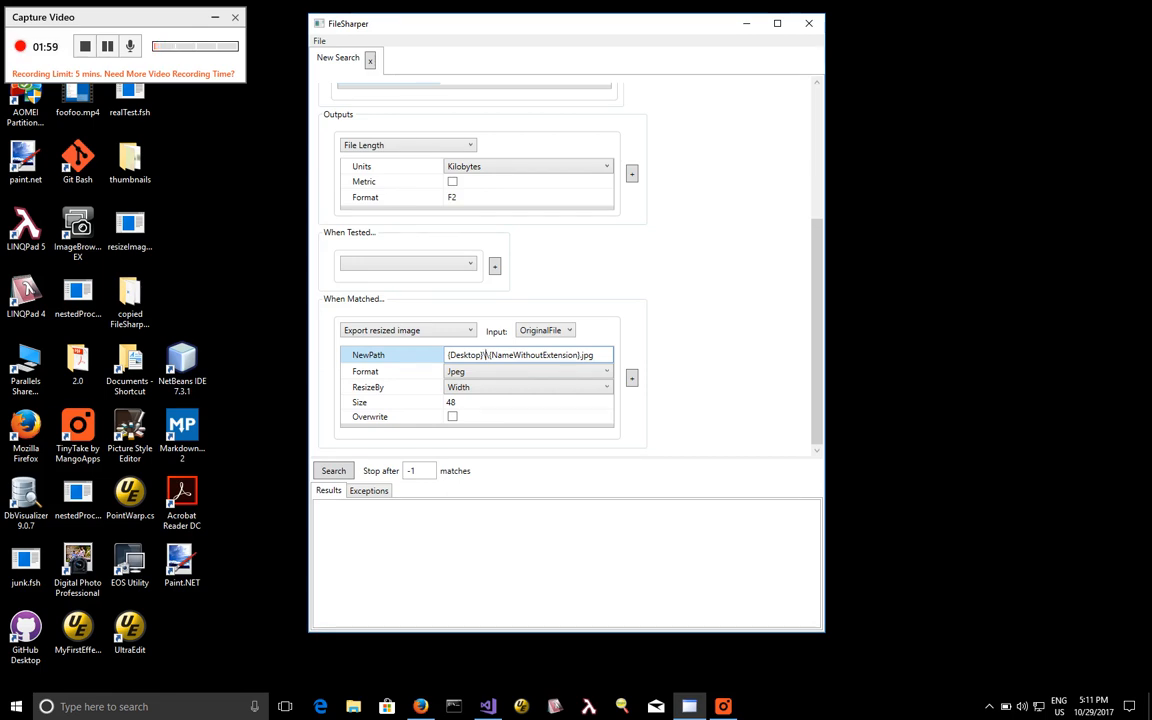
{"action": "type", "text": "thum"}
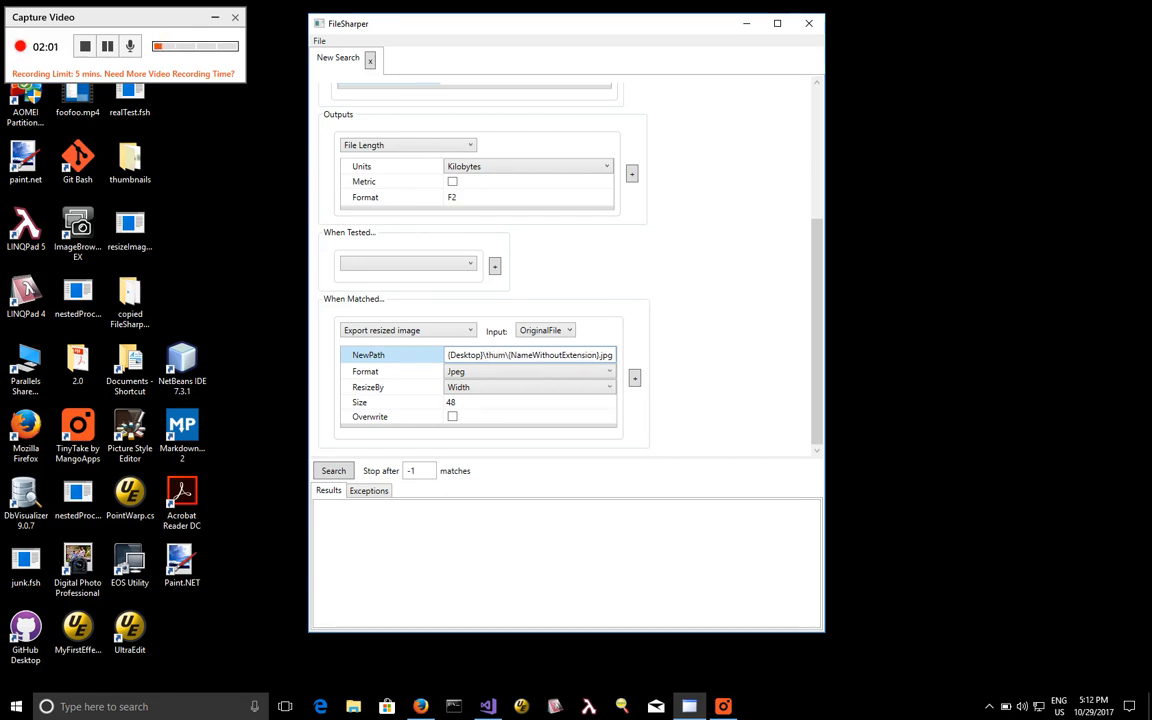
{"action": "type", "text": "bnails"}
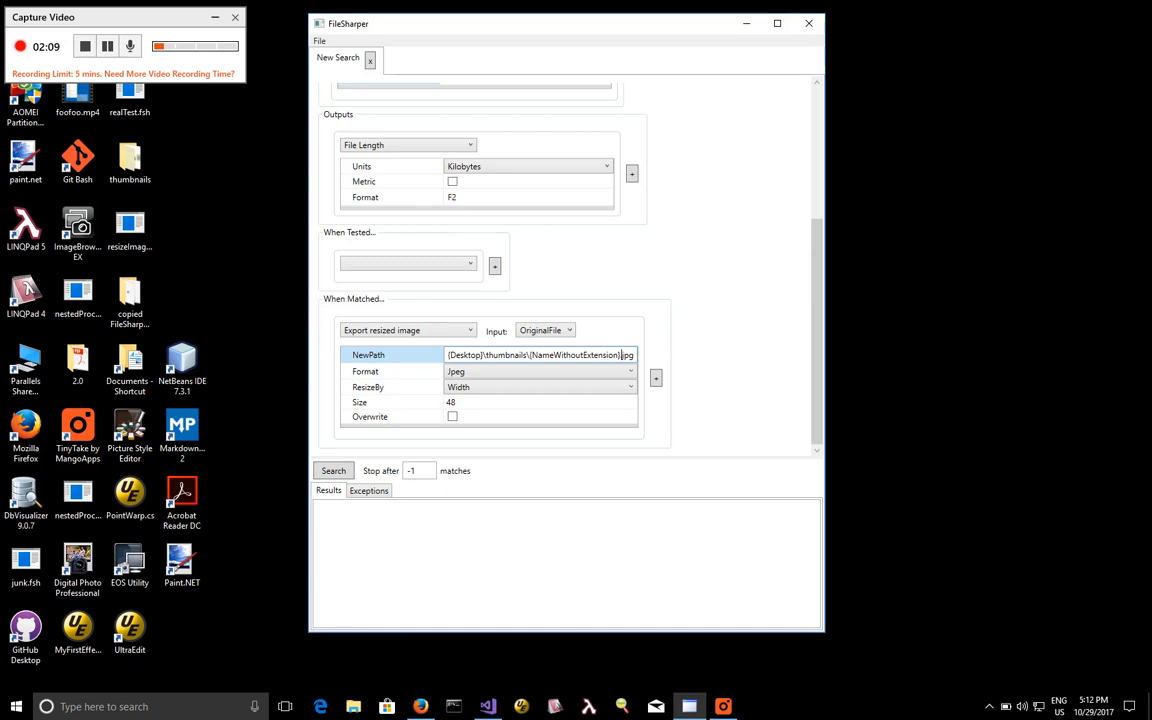
{"action": "type", "text": "_48"}
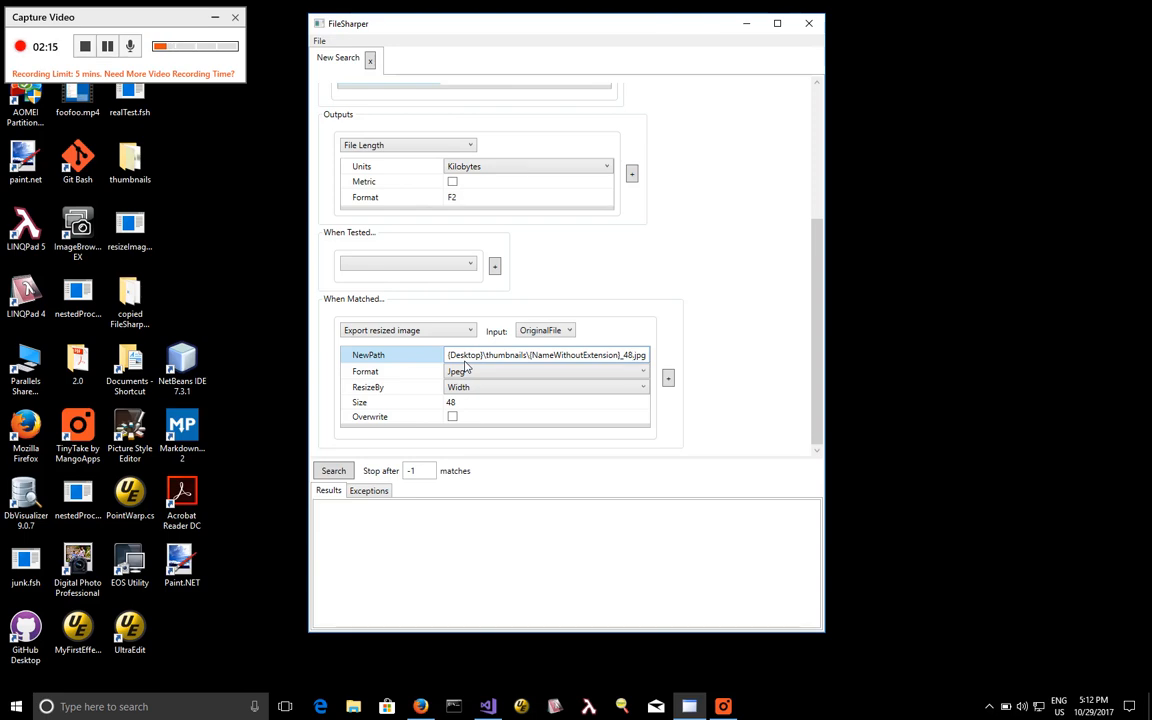
Delete the existing thumbnails folder from the desktop and return to the search setup.
{"action": "left_click", "coordinate": [124, 153]}
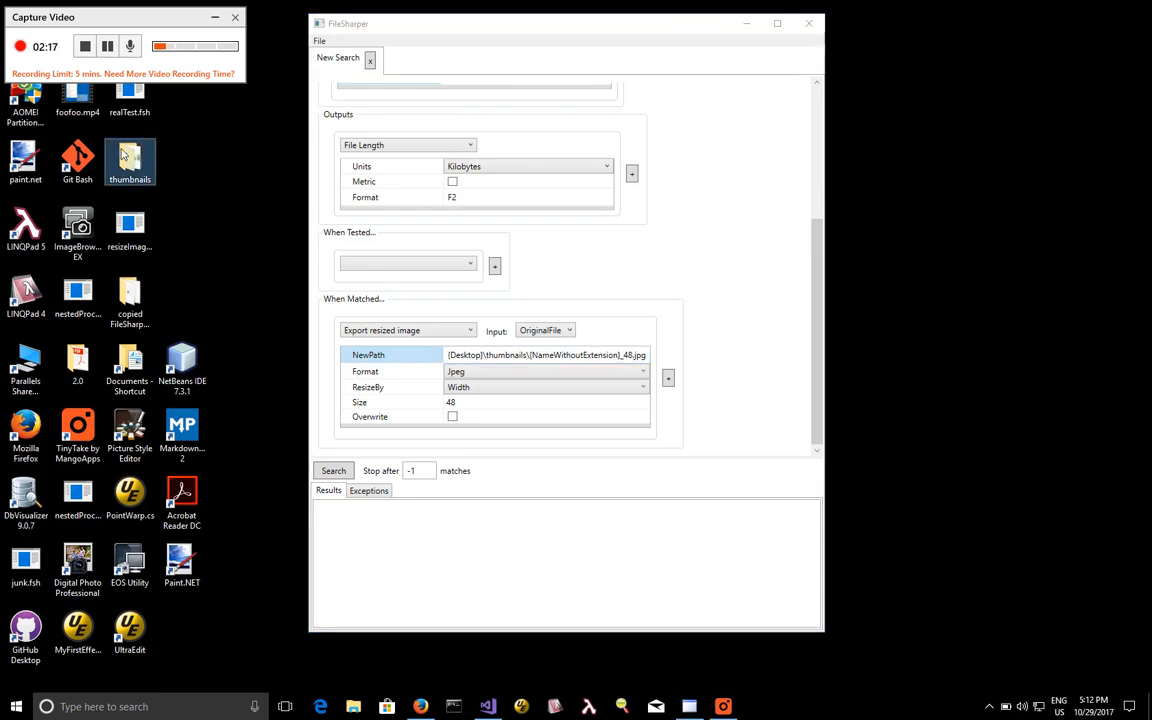
{"action": "double_click", "coordinate": [128, 156]}
{"action": "right_click", "coordinate": [125, 152]}
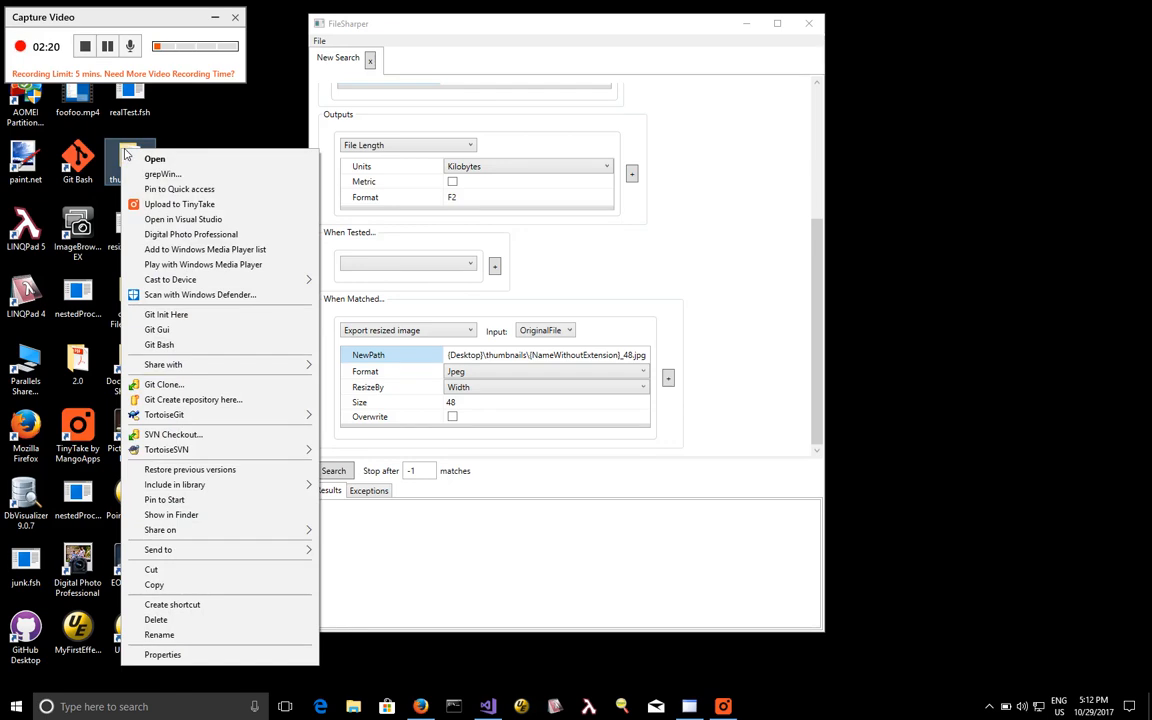
{"action": "left_click", "coordinate": [226, 620]}
{"action": "left_click", "coordinate": [520, 402]}
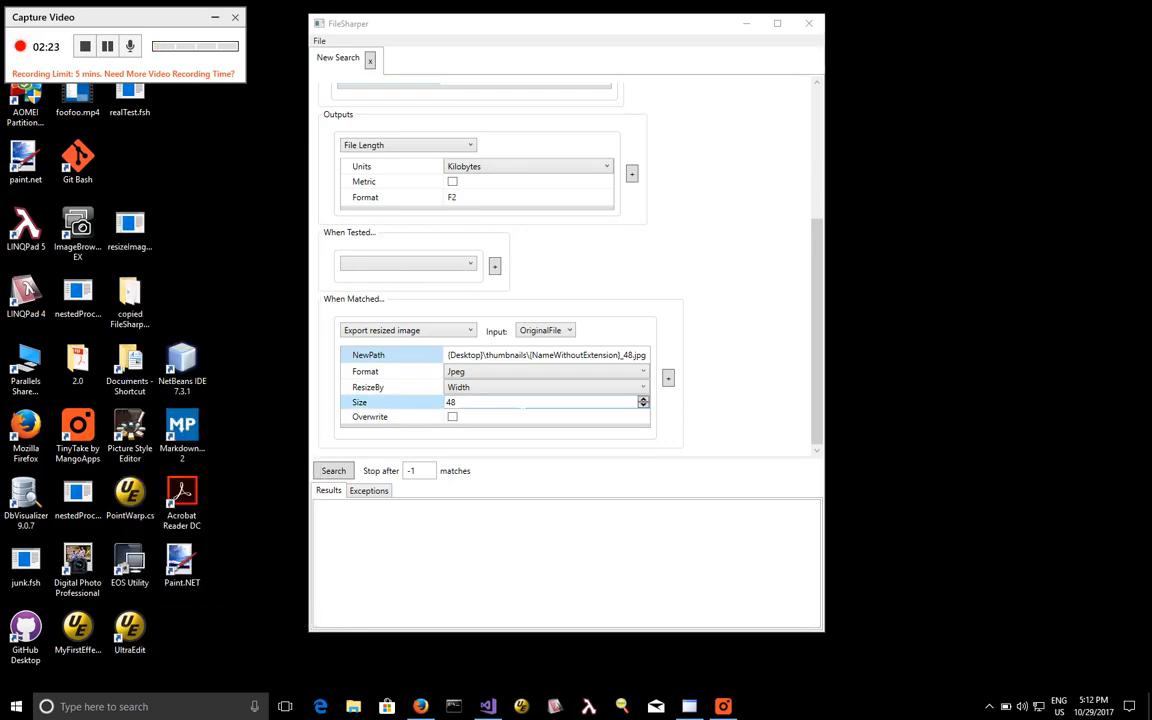
Add a second When Matched action, Zip file(s), that takes PreviousOutput as its input.
{"action": "left_click", "coordinate": [818, 455]}
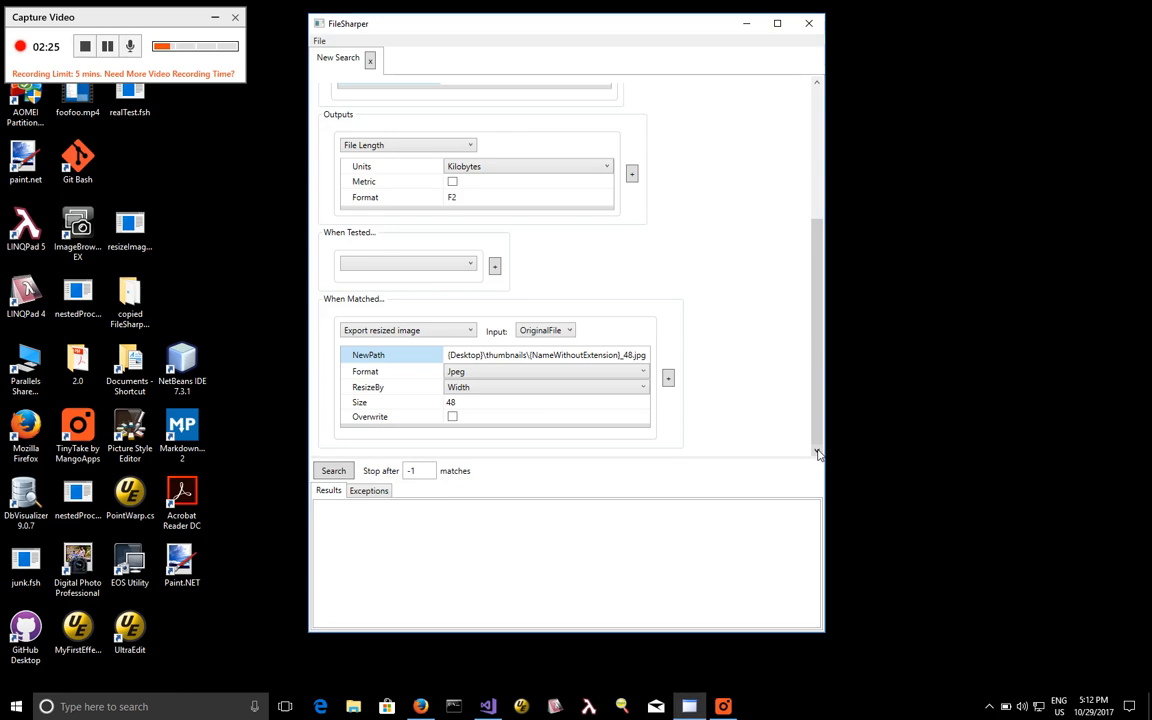
{"action": "left_click", "coordinate": [668, 378]}
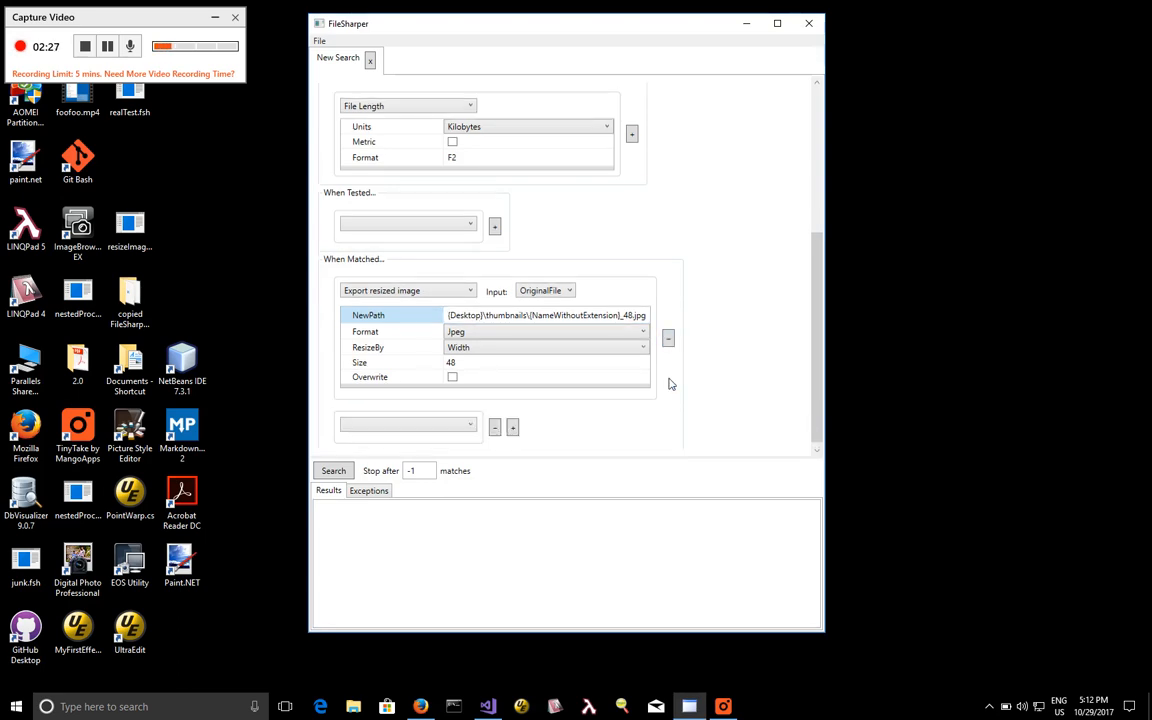
{"action": "left_click", "coordinate": [433, 427]}
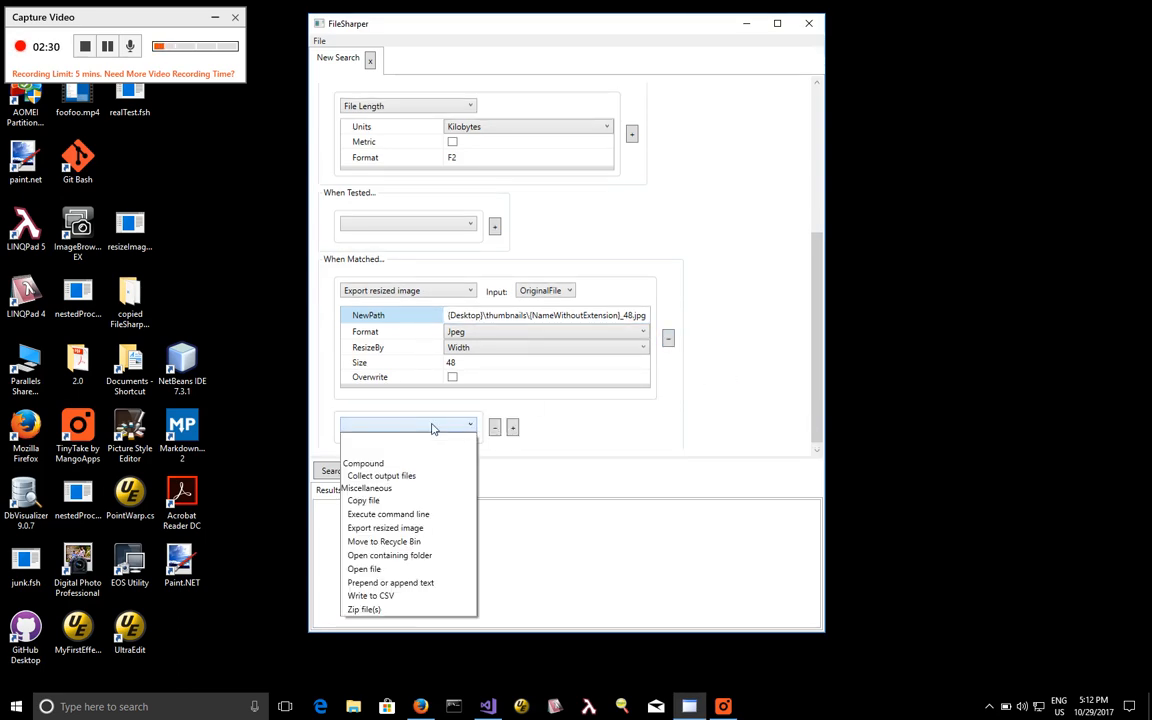
{"action": "left_click", "coordinate": [400, 610]}
{"action": "left_click", "coordinate": [554, 429]}
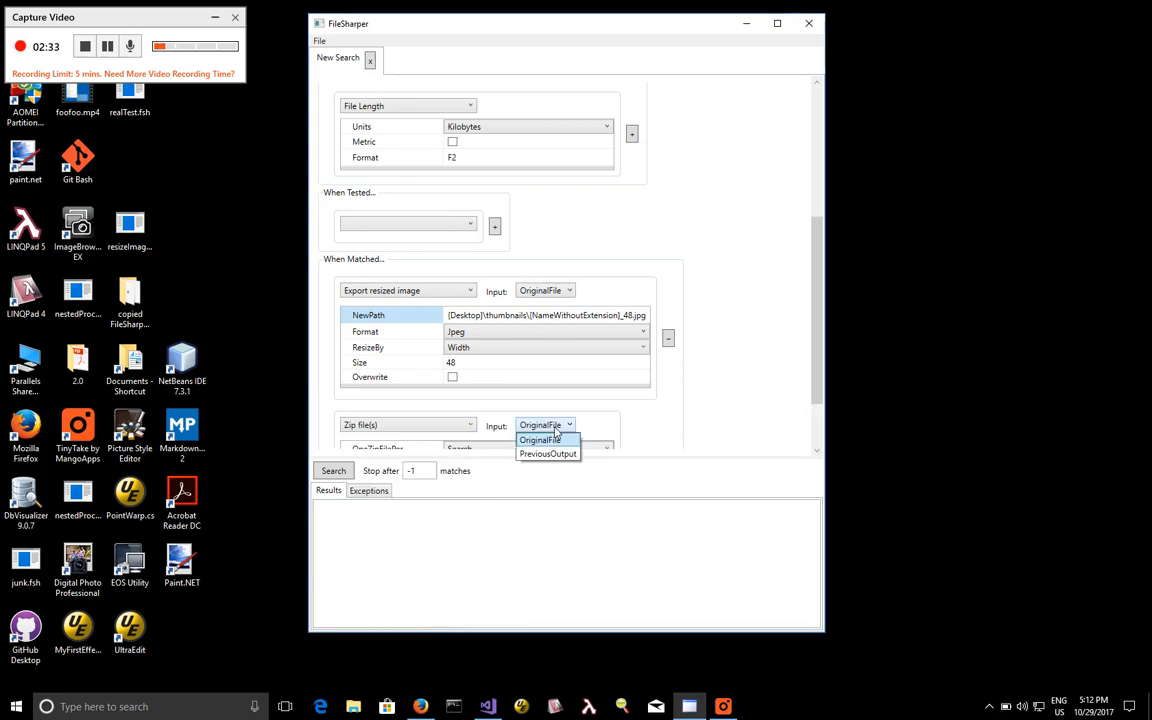
{"action": "left_click", "coordinate": [566, 453]}
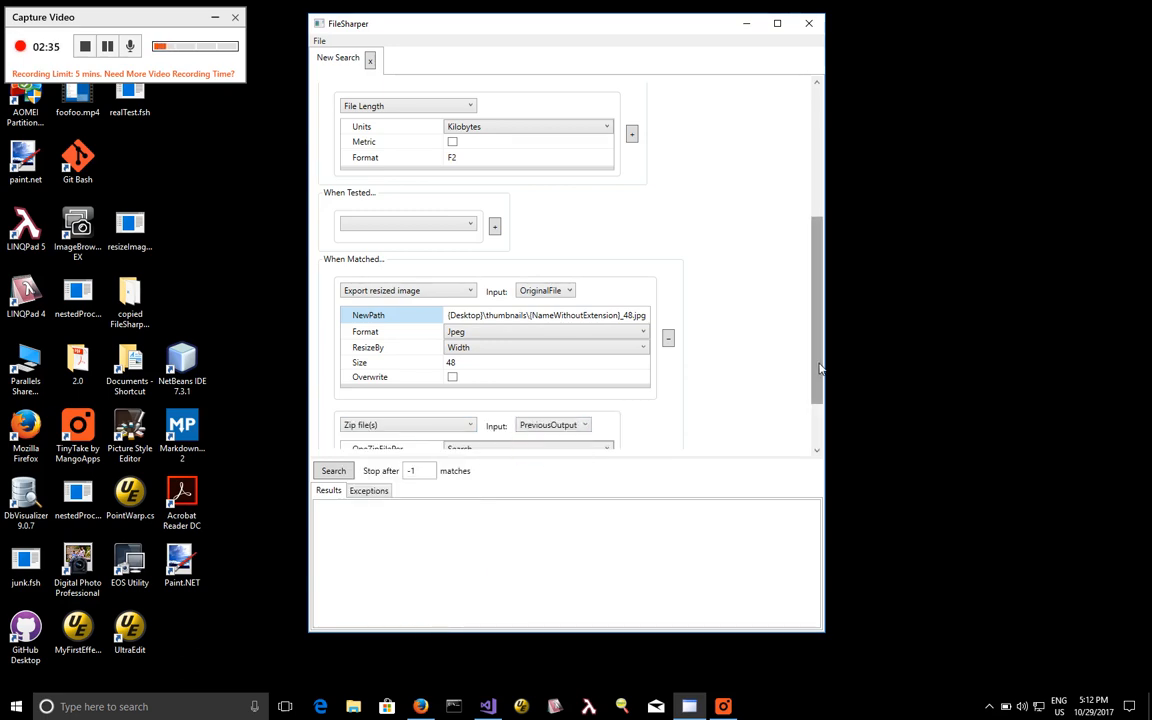
Set the Zip file(s) action's output path to {Desktop}\thumbnails.zip and allow it to overwrite an existing file.
{"action": "left_click_drag", "start_coordinate": [818, 369], "coordinate": [825, 414]}
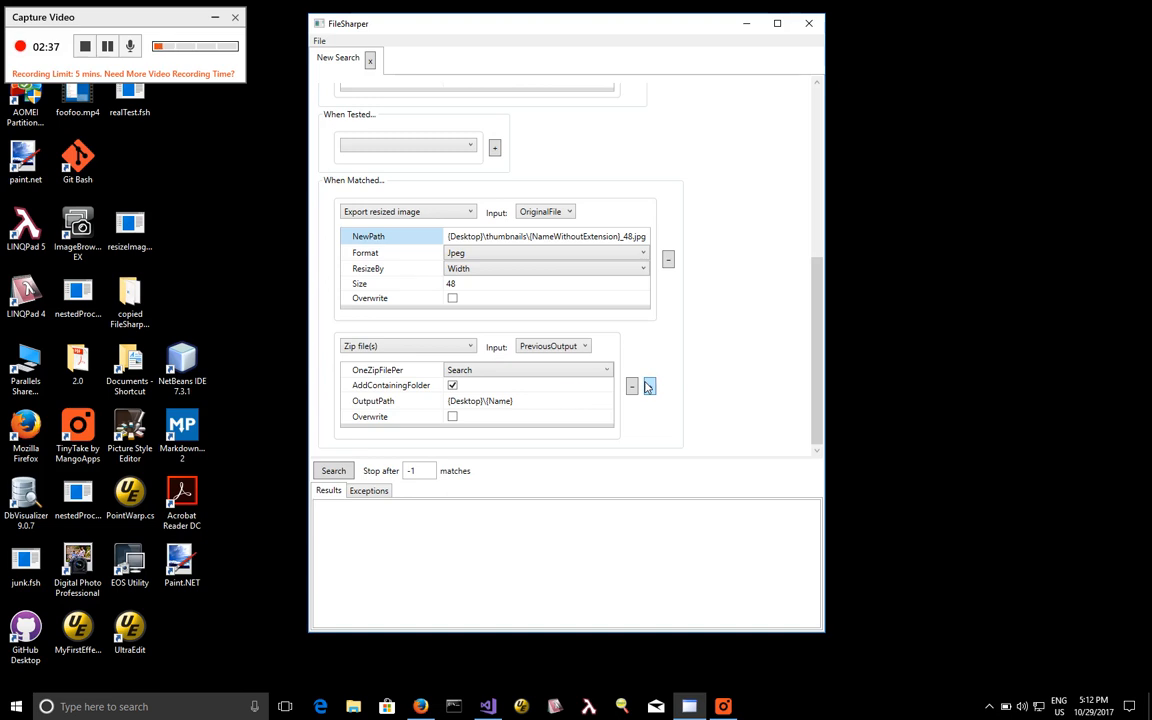
{"action": "left_click", "coordinate": [549, 371]}
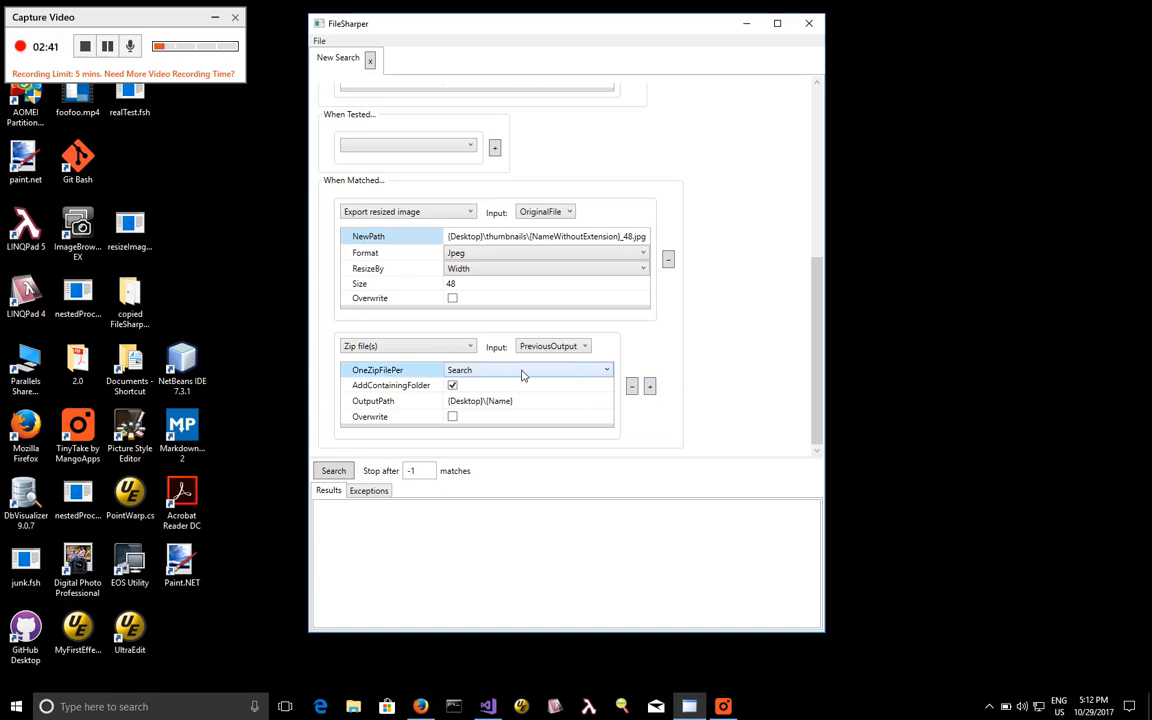
{"action": "left_click", "coordinate": [483, 388]}
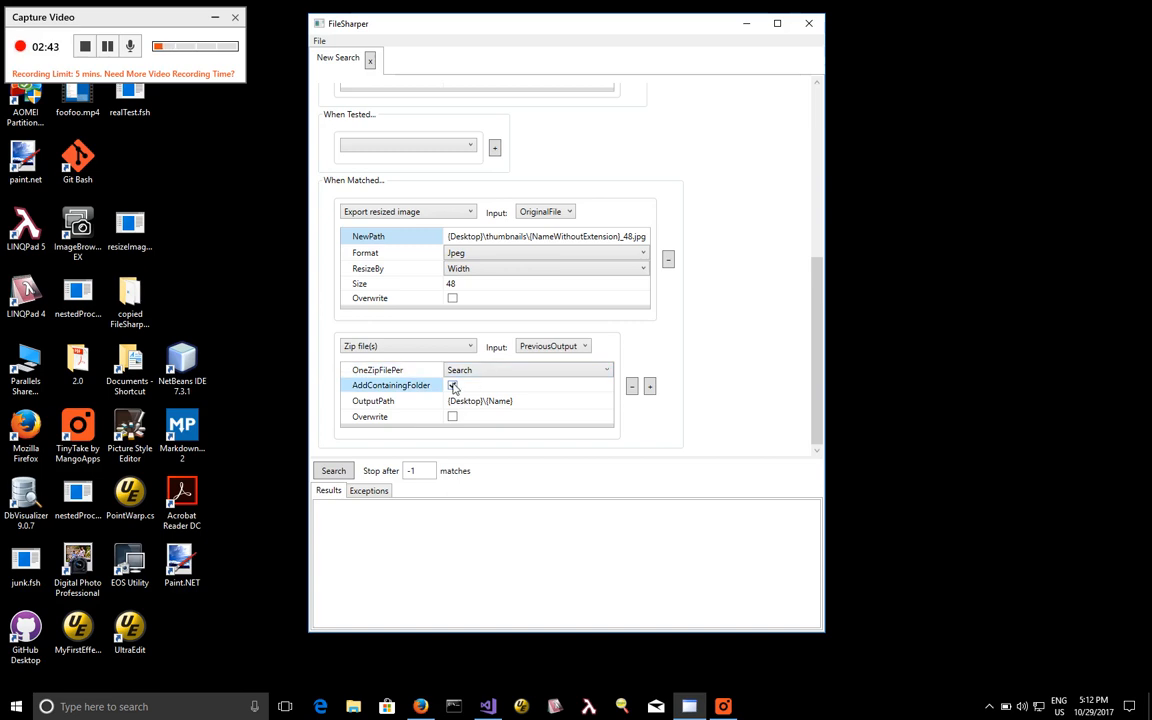
{"action": "left_click", "coordinate": [510, 402]}
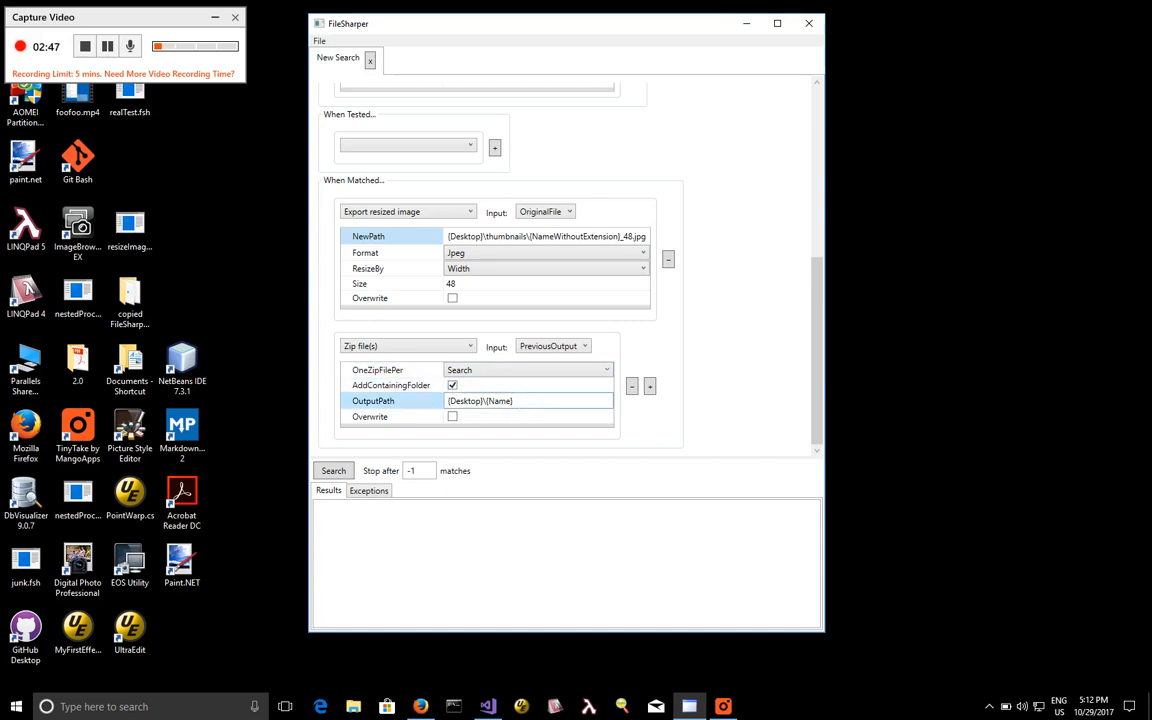
{"action": "key", "text": "shift+Left"}
{"action": "key", "text": "shift+Left"}
{"action": "key", "text": "shift+Left"}
{"action": "key", "text": "shift+Left"}
{"action": "key", "text": "shift+Left"}
{"action": "key", "text": "shift+Left"}
{"action": "key", "text": "BackSpace"}
{"action": "type", "text": "thumbnails.zip"}
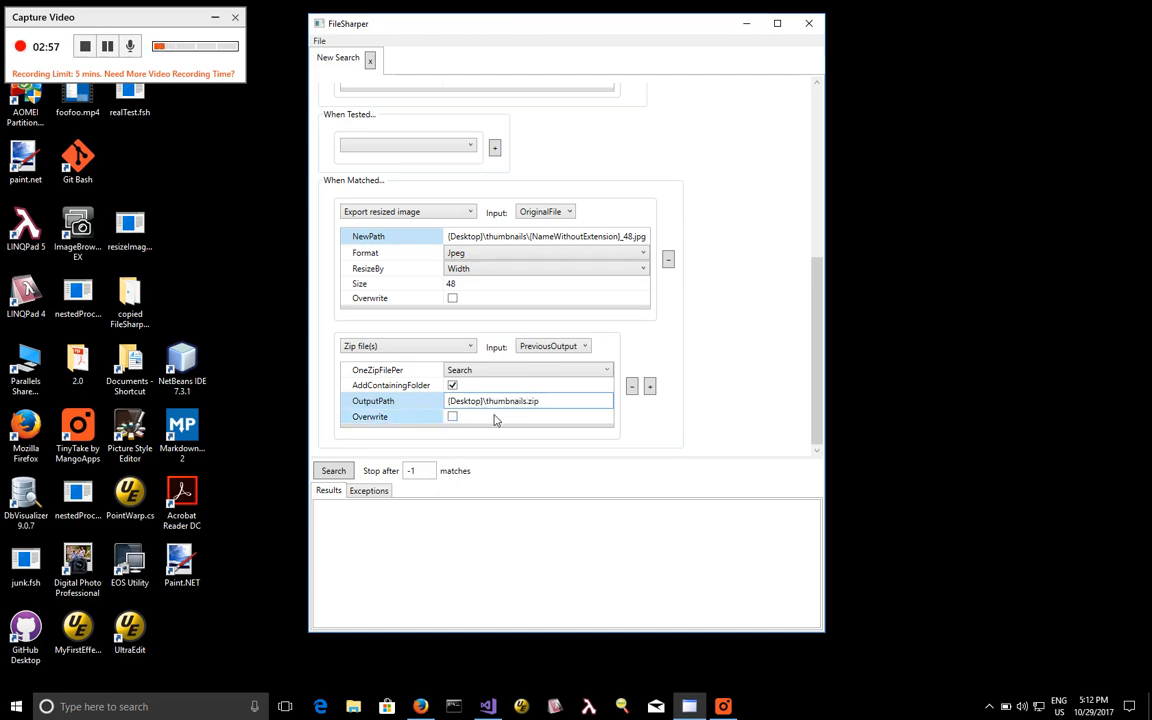
{"action": "left_click", "coordinate": [452, 417]}
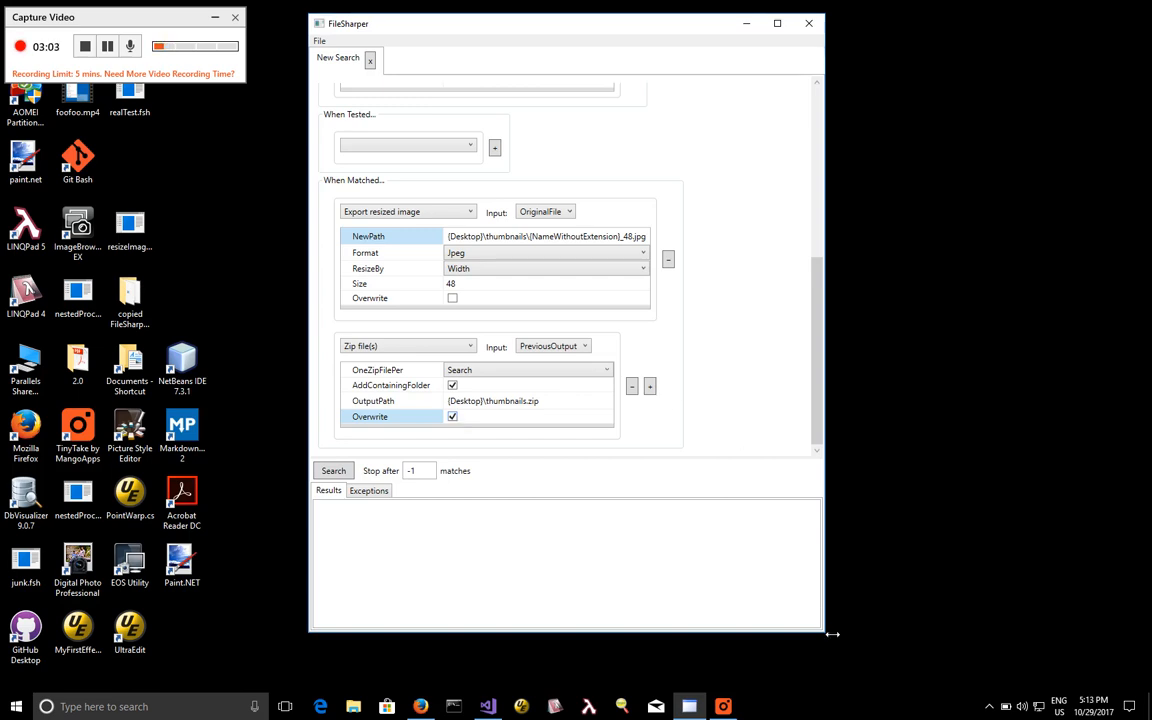
Enable overwriting of existing files for the Export resized image action.
{"action": "left_click_drag", "start_coordinate": [830, 641], "coordinate": [835, 646]}
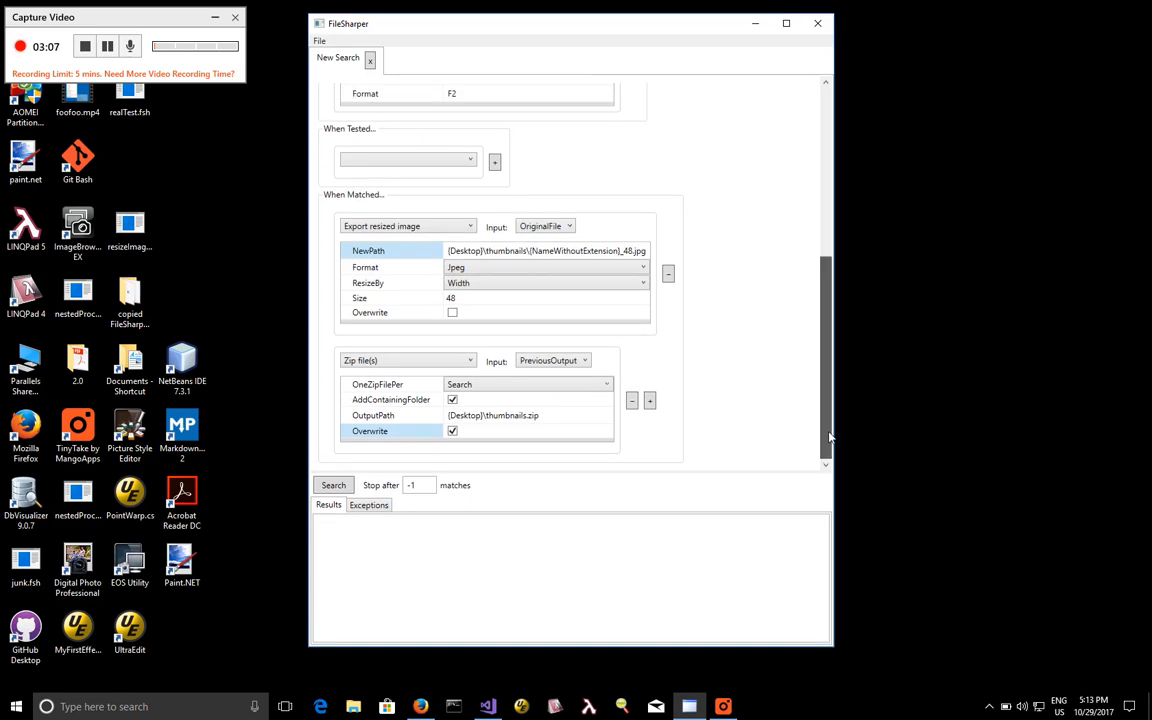
{"action": "scroll", "coordinate": [797, 270], "scroll_direction": "up", "scroll_amount": 10}
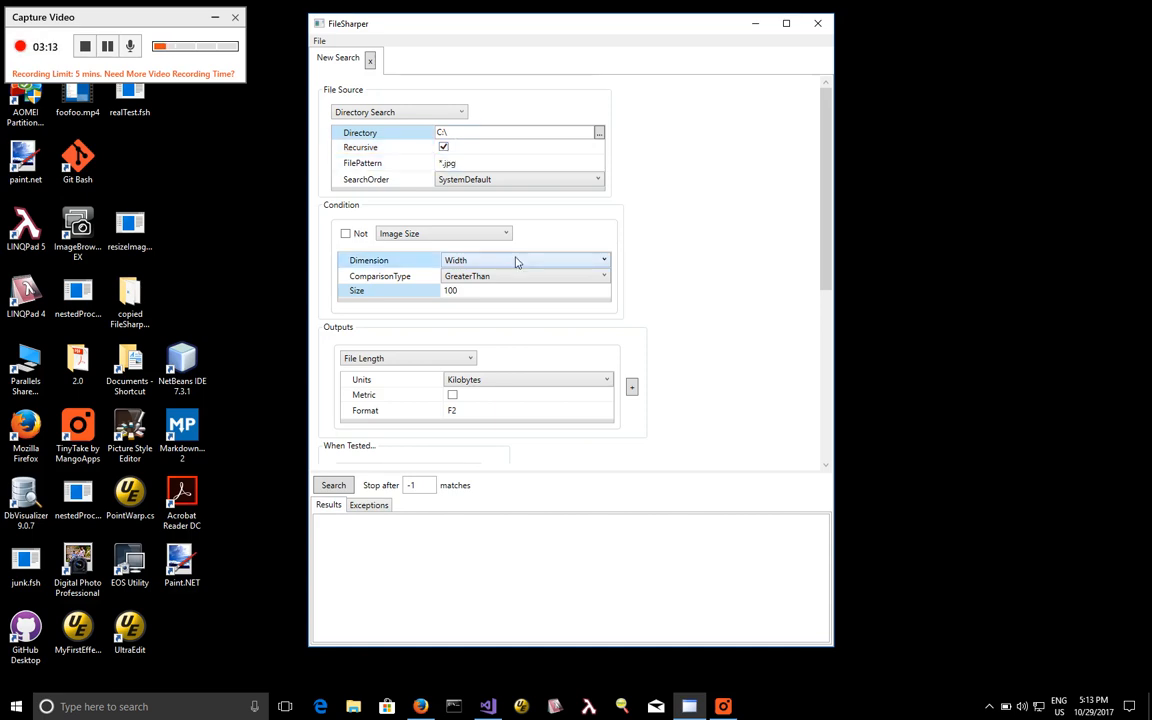
{"action": "left_click", "coordinate": [512, 290]}
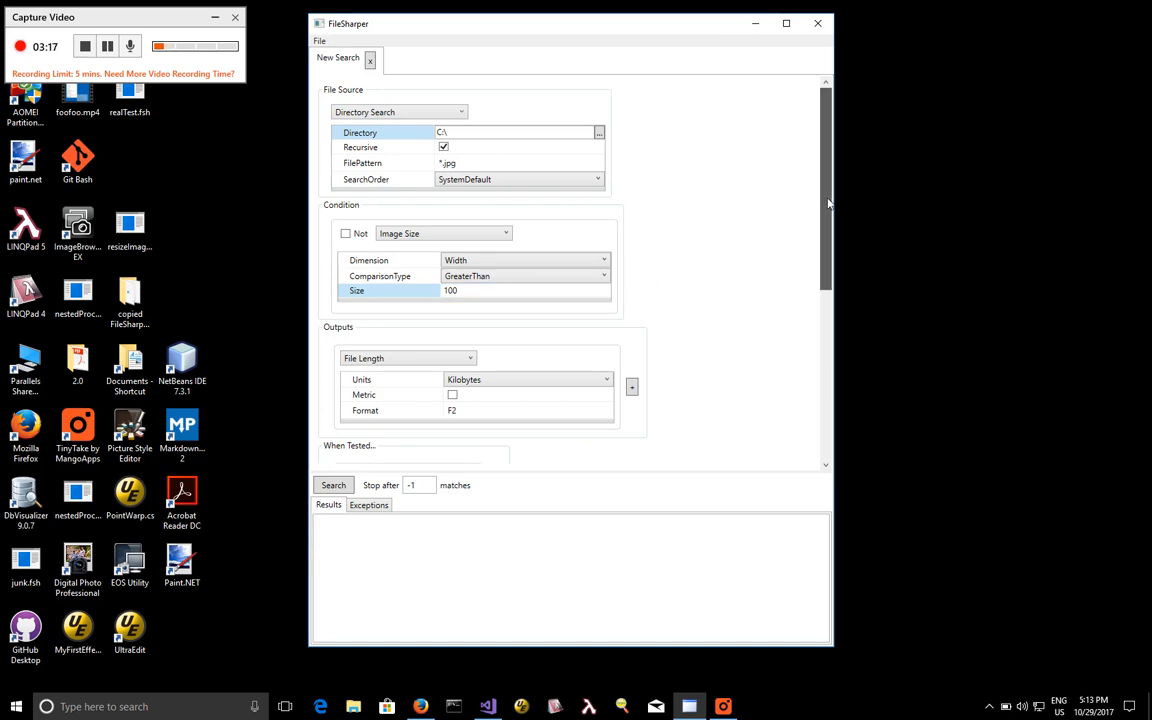
{"action": "left_click_drag", "start_coordinate": [826, 205], "coordinate": [835, 310]}
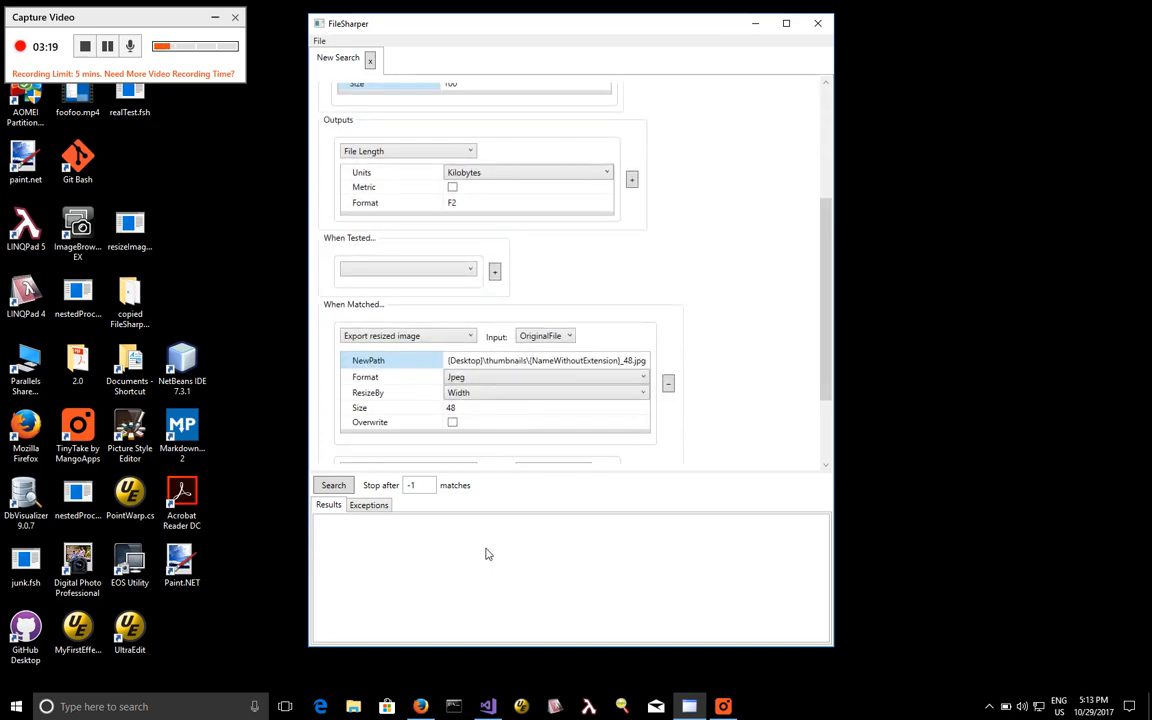
{"action": "left_click", "coordinate": [480, 187]}
{"action": "left_click_drag", "start_coordinate": [826, 292], "coordinate": [833, 406]}
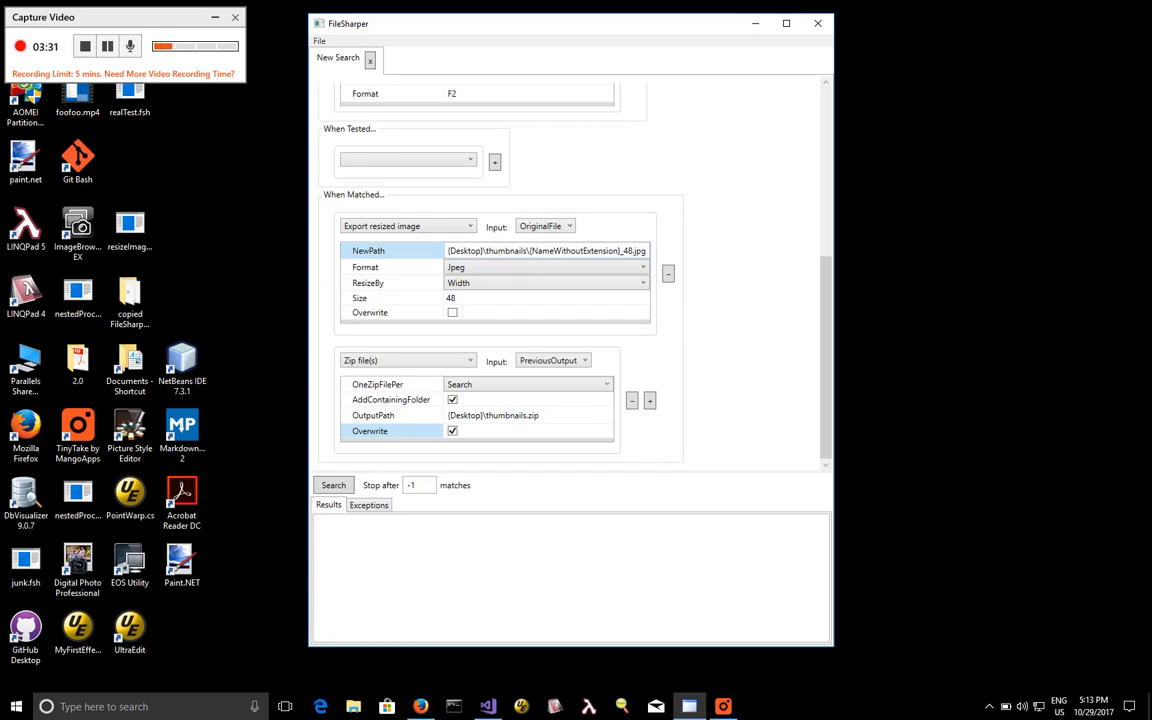
{"action": "left_click", "coordinate": [505, 284]}
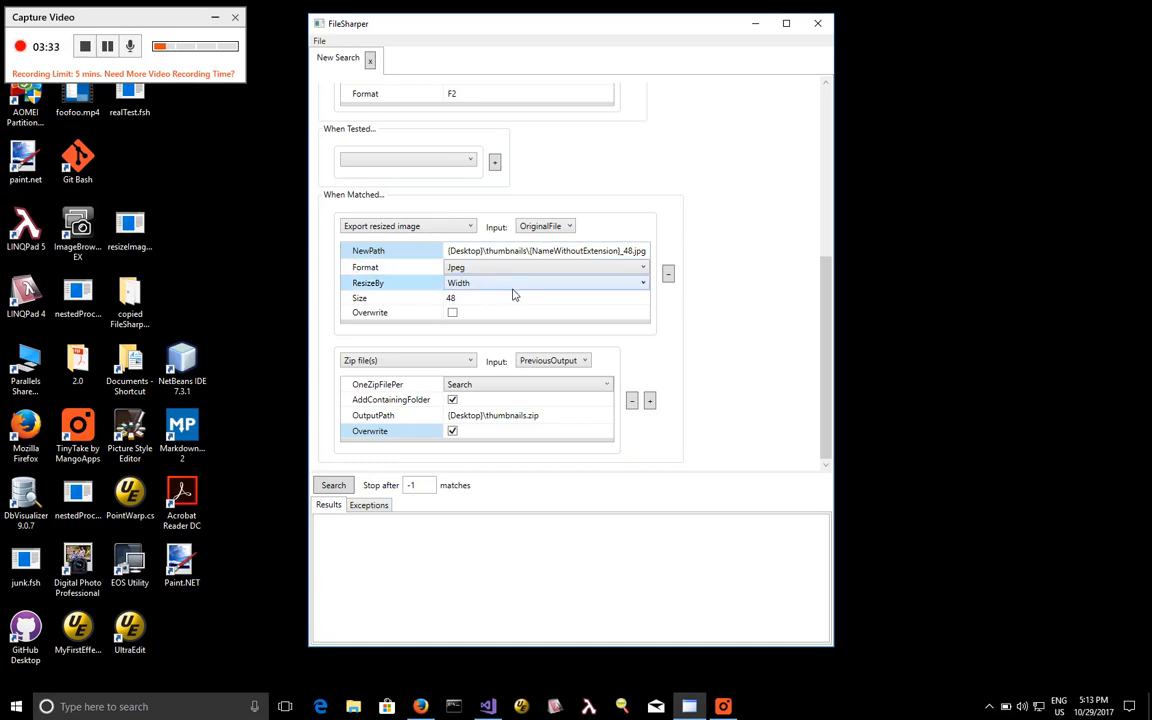
{"action": "left_click", "coordinate": [454, 315]}
{"action": "left_click", "coordinate": [453, 314]}
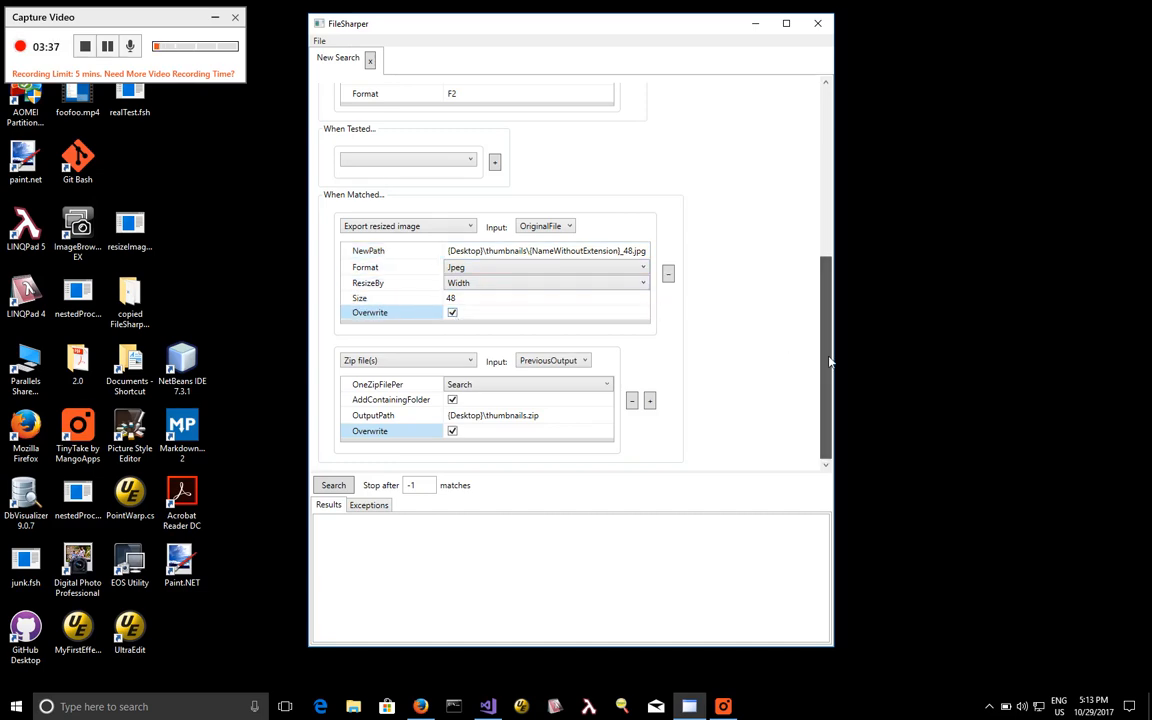
{"action": "left_click", "coordinate": [541, 417]}
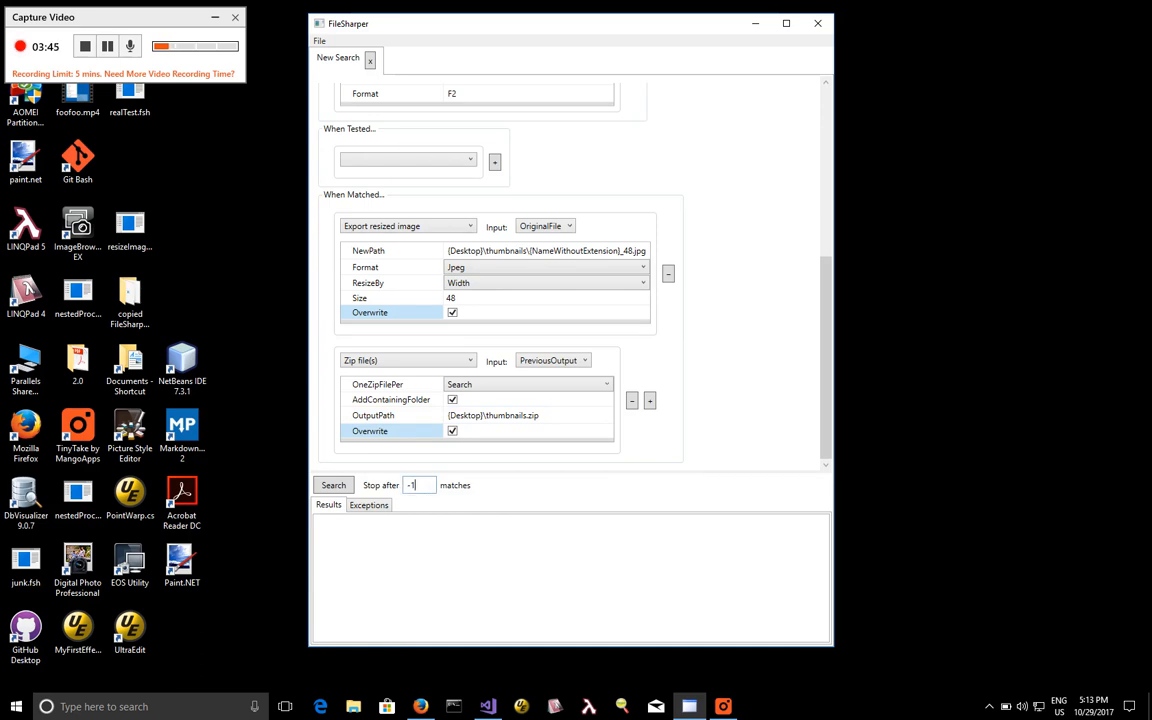
Limit the search to stop after 20 matches and run it.
{"action": "left_click_drag", "start_coordinate": [413, 485], "coordinate": [399, 486]}
{"action": "left_click", "coordinate": [417, 485]}
{"action": "left_click", "coordinate": [333, 486]}
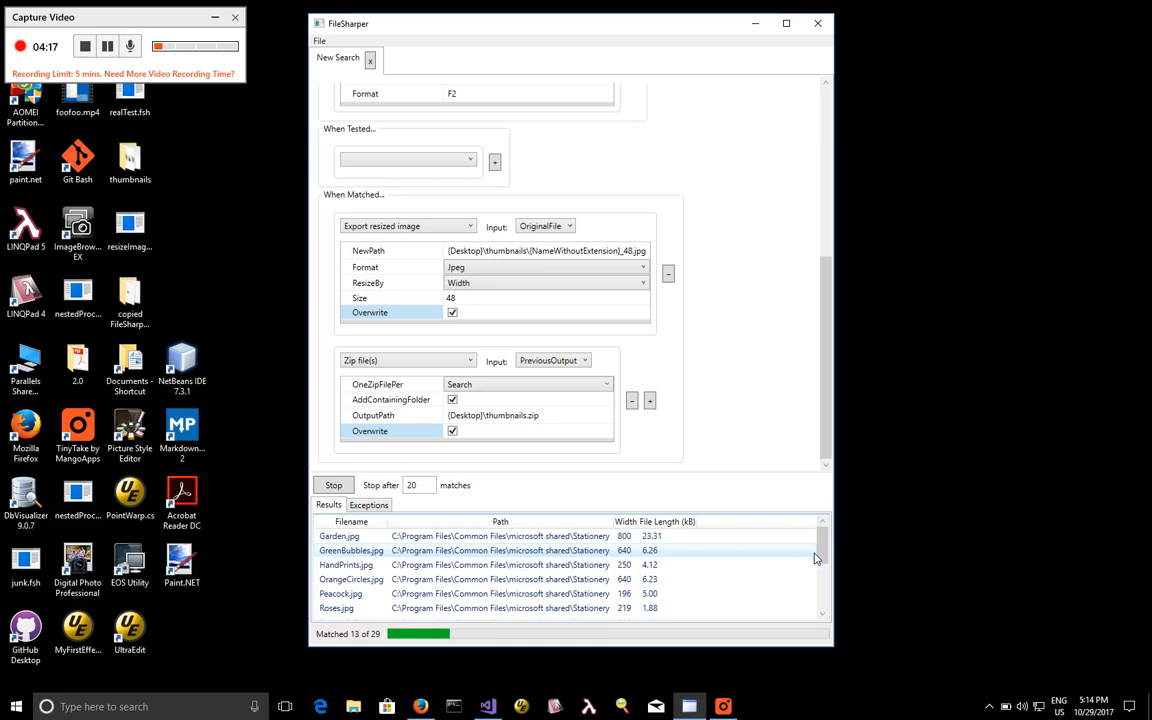
{"action": "mouse_move", "coordinate": [824, 546]}
{"action": "left_mouse_down"}
{"action": "mouse_move", "coordinate": [825, 600]}
{"action": "mouse_move", "coordinate": [824, 525]}
{"action": "left_mouse_up"}
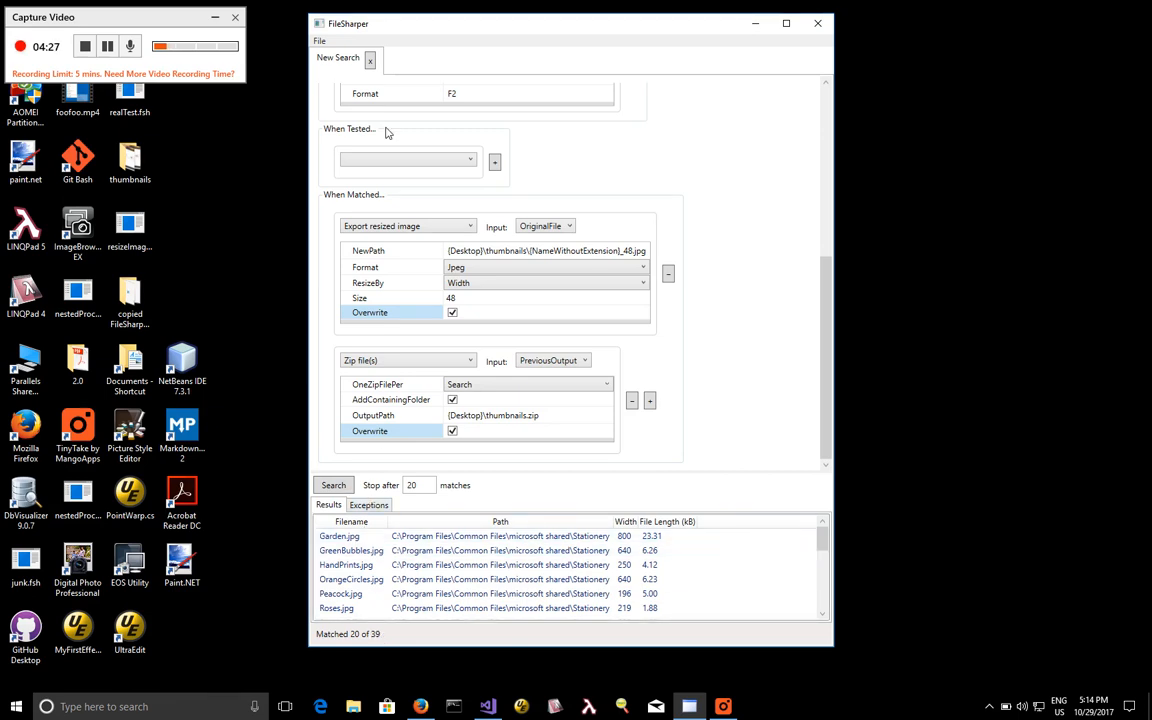
Clear the view of the desktop and open the thumbnails folder to examine the exported images.
{"action": "left_click_drag", "start_coordinate": [419, 25], "coordinate": [722, 26]}
{"action": "left_click_drag", "start_coordinate": [52, 50], "coordinate": [512, 50]}
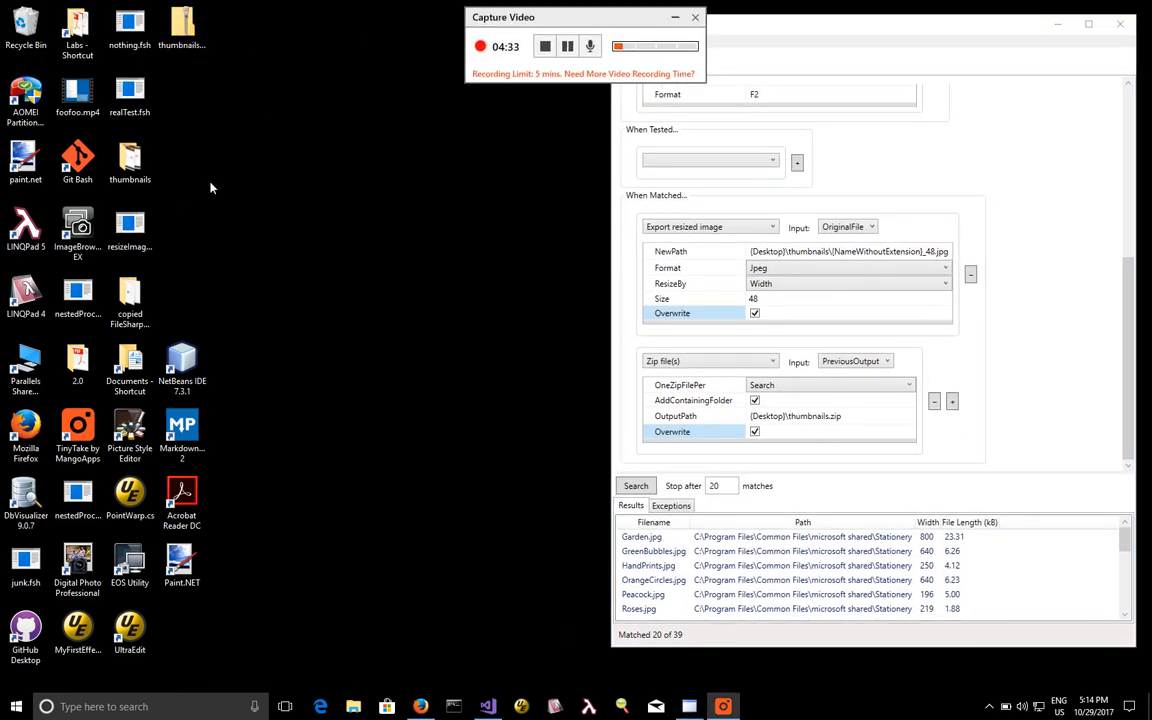
{"action": "double_click", "coordinate": [136, 162]}
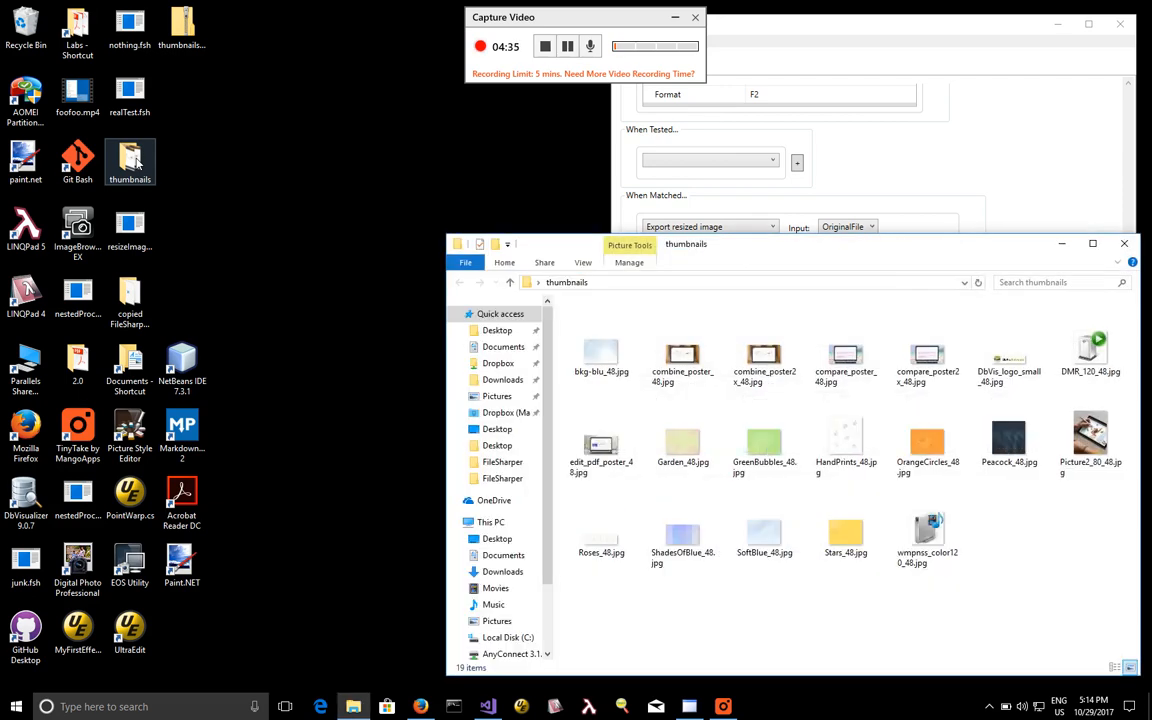
{"action": "left_click_drag", "start_coordinate": [554, 250], "coordinate": [276, 188]}
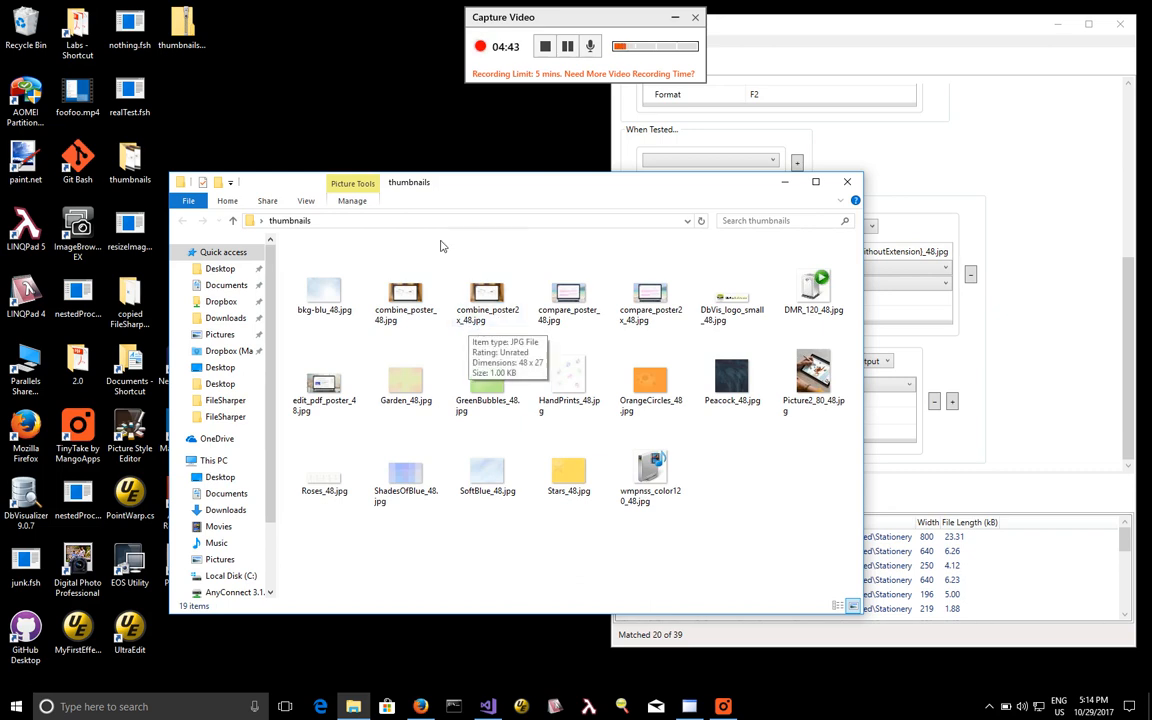
Open thumbnails.zip from the desktop, examine the contents of its thumbnails folder, and return to the search window.
{"action": "left_click", "coordinate": [189, 27]}
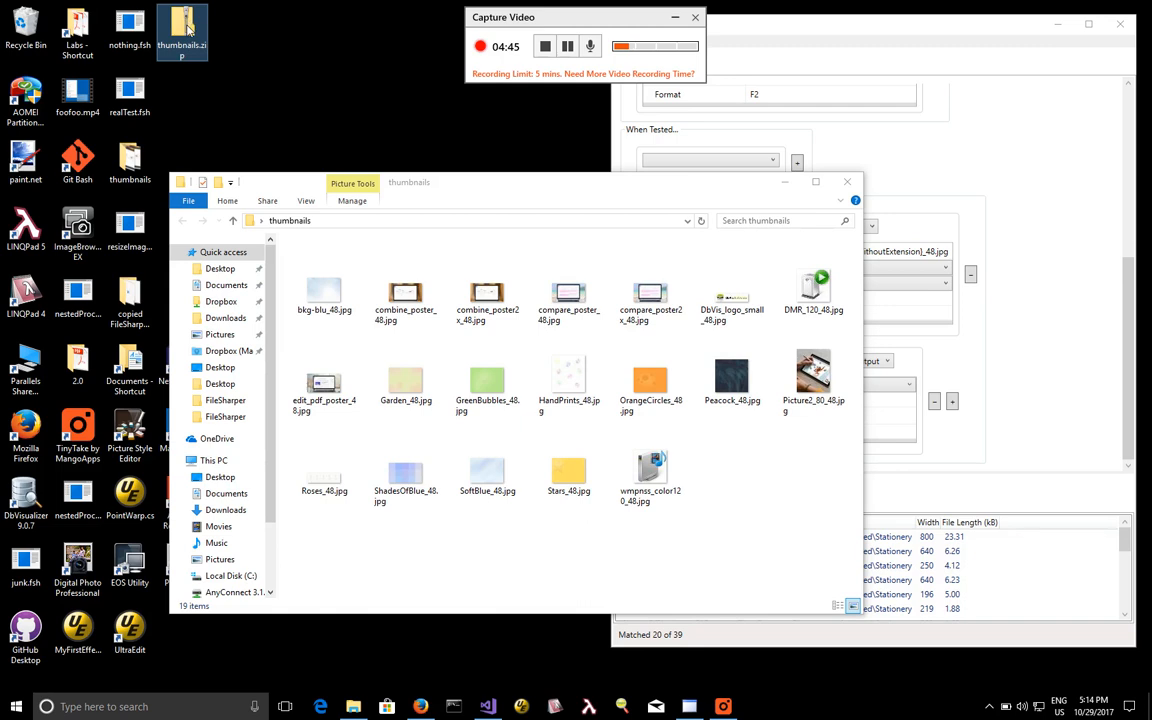
{"action": "double_click", "coordinate": [189, 27]}
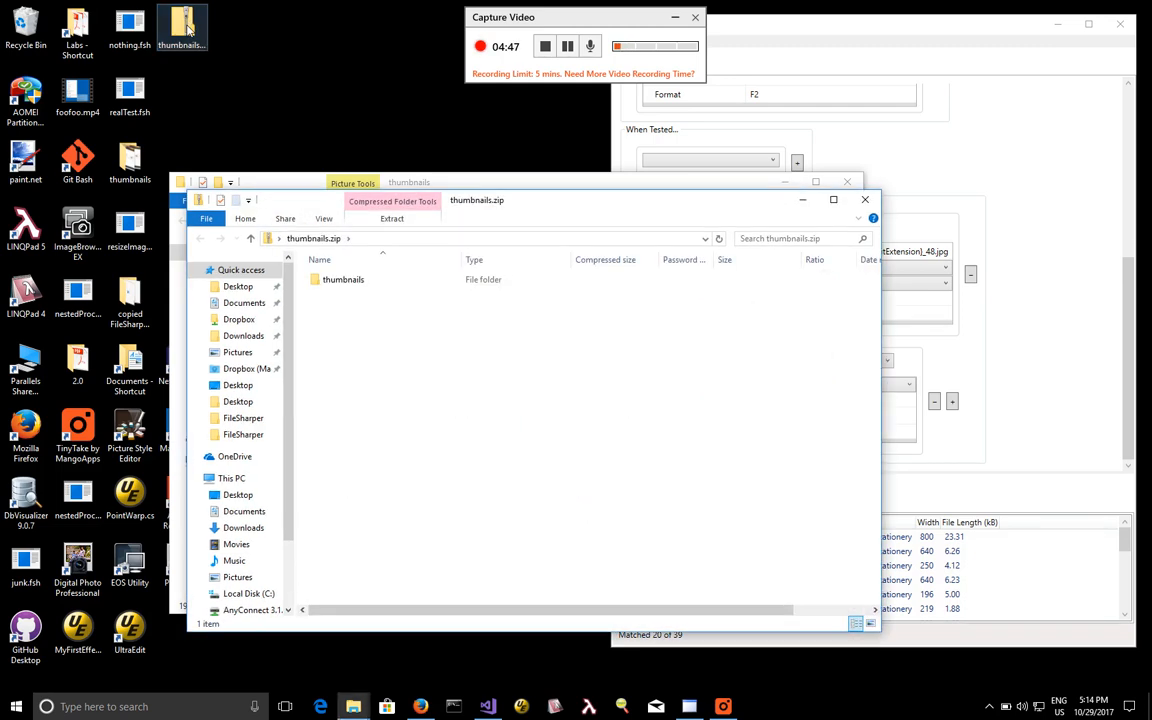
{"action": "double_click", "coordinate": [343, 280]}
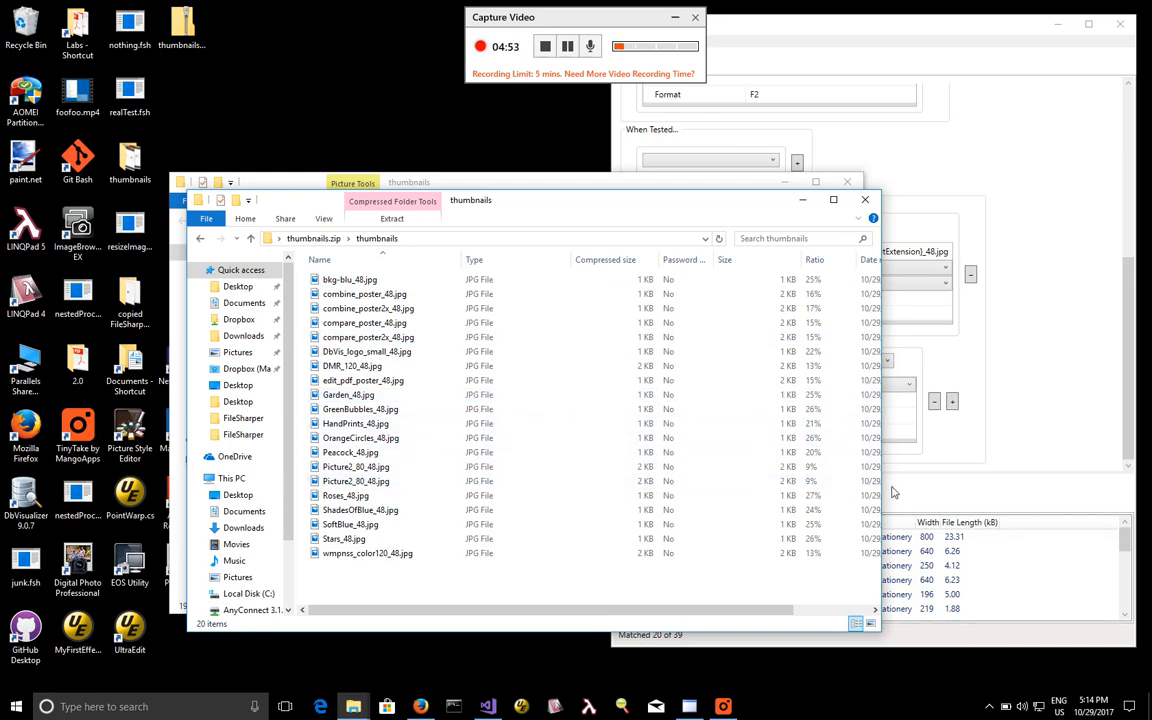
{"action": "left_click", "coordinate": [963, 494]}
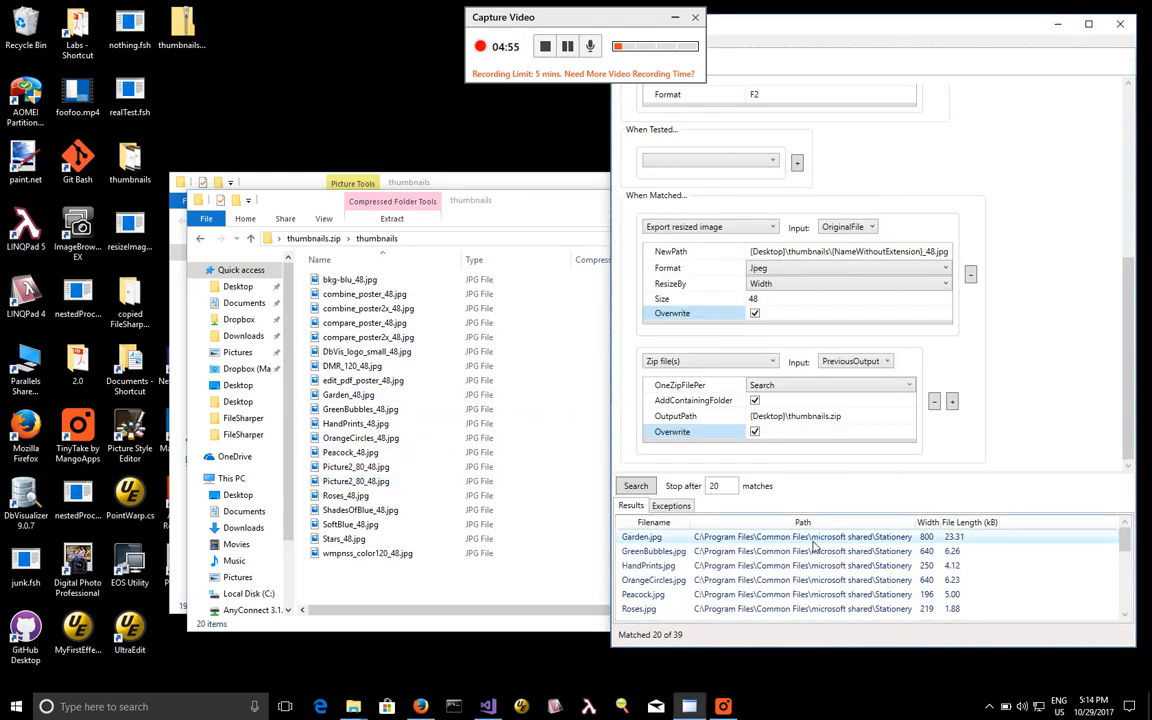